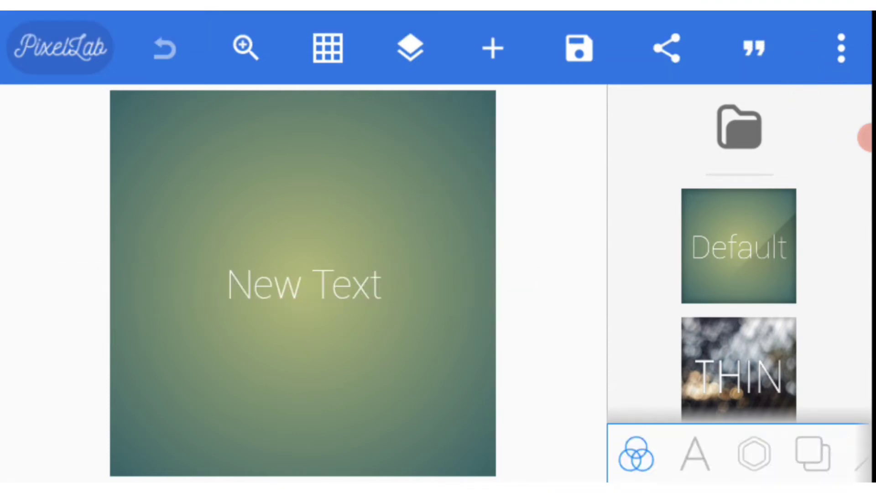
Step: Resize the canvas with the 'Youtube thumbnail' preset, 1280×720 at 16:9
click(840, 48)
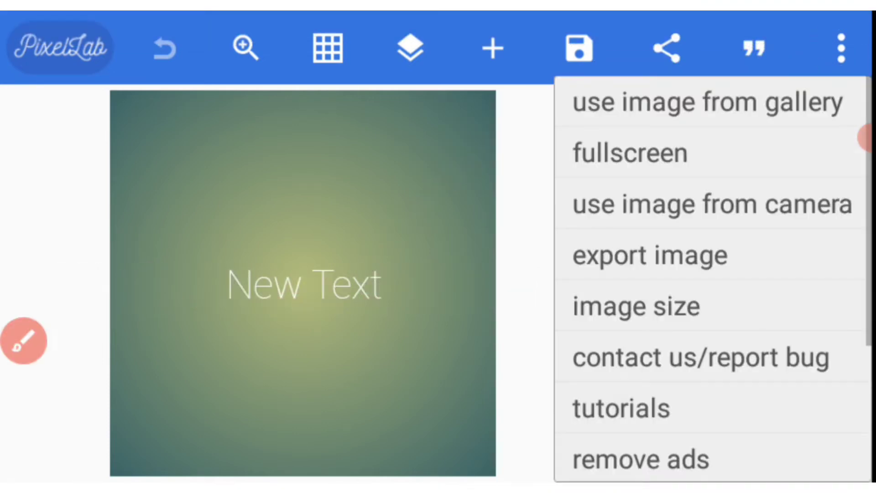
scroll(705, 274, down, 1)
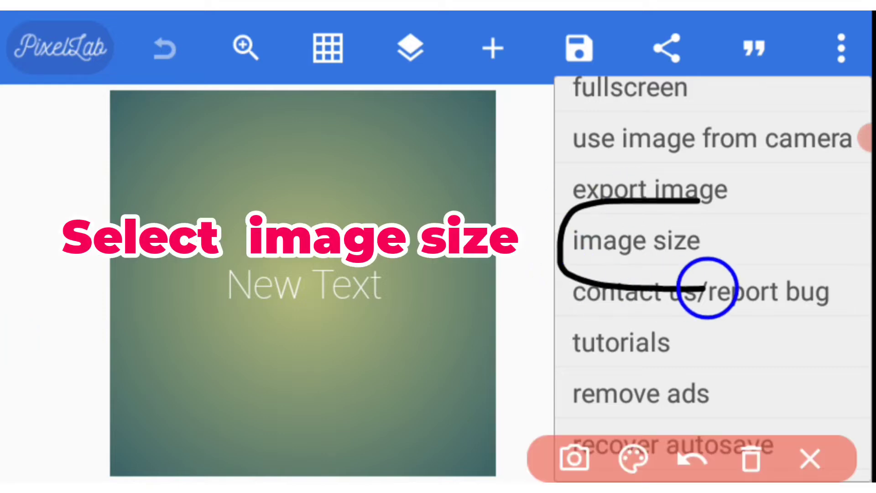
drag(707, 288, 691, 218)
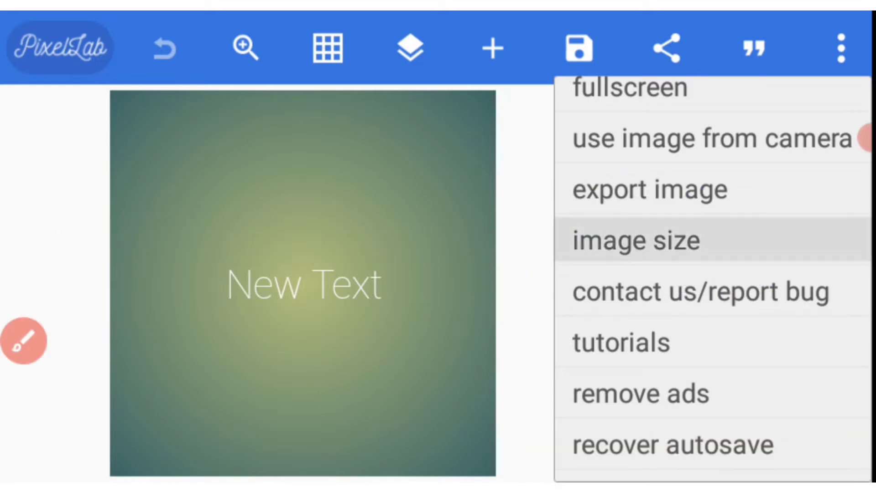
click(637, 241)
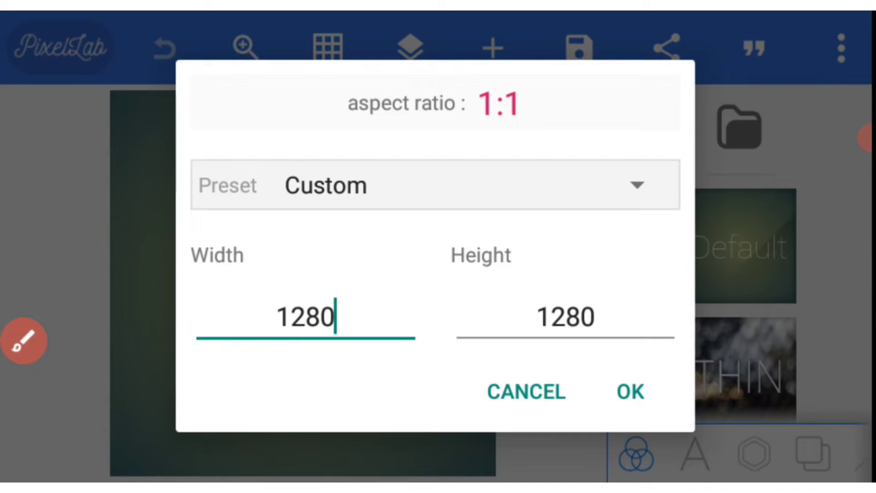
click(434, 185)
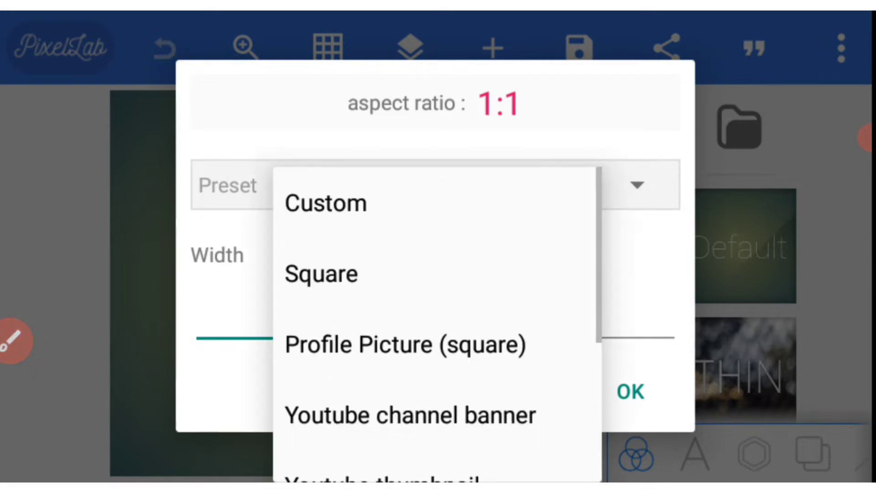
scroll(438, 308, down, 3)
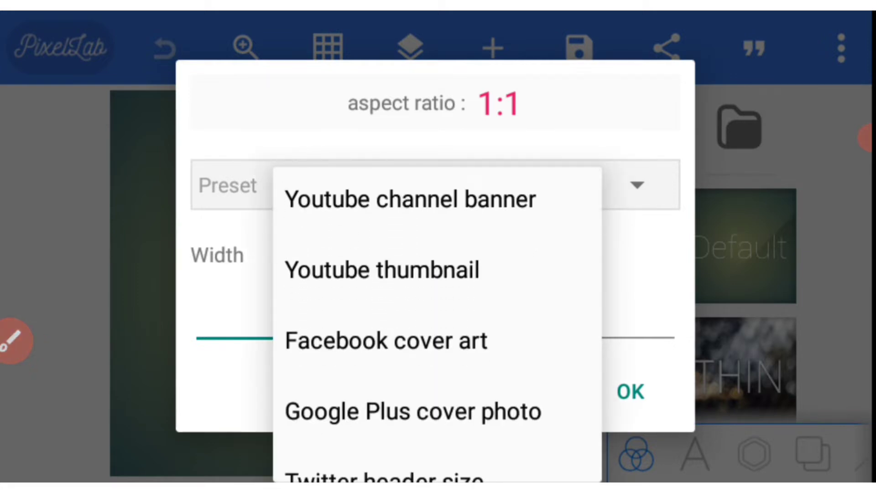
click(382, 269)
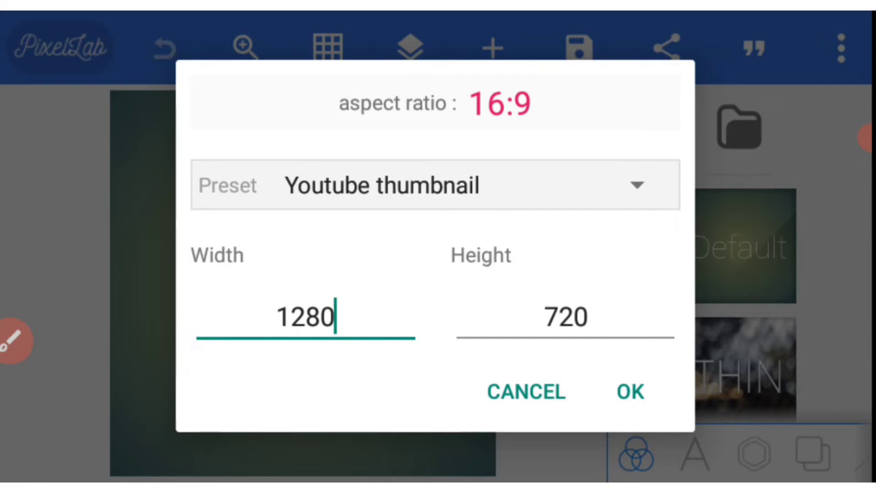
click(630, 390)
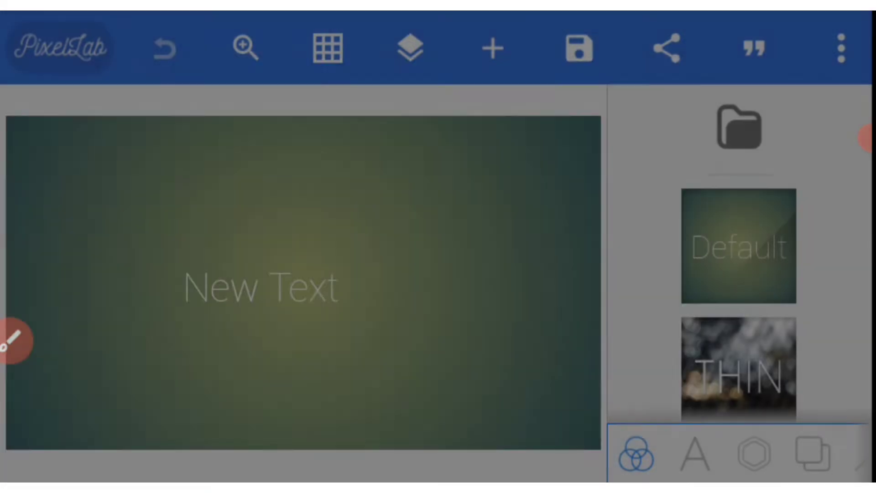
Step: Delete the default 'New Text' placeholder, leaving only the gradient background
click(260, 286)
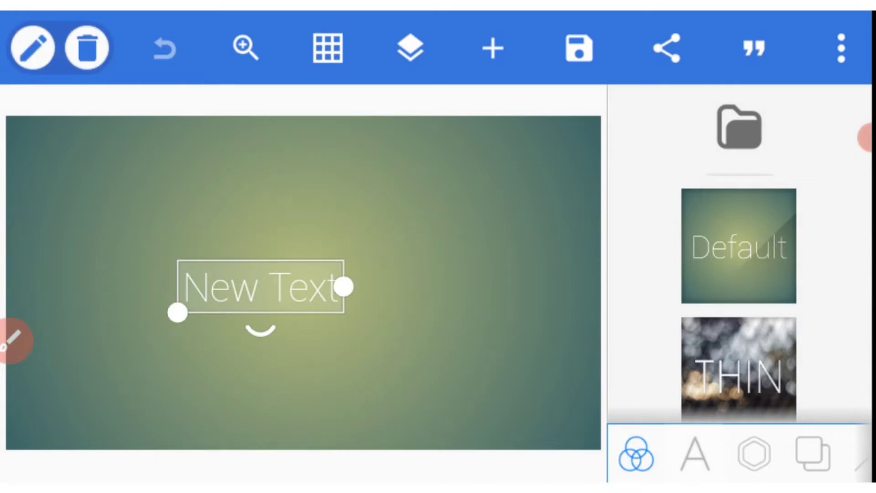
click(695, 455)
click(786, 267)
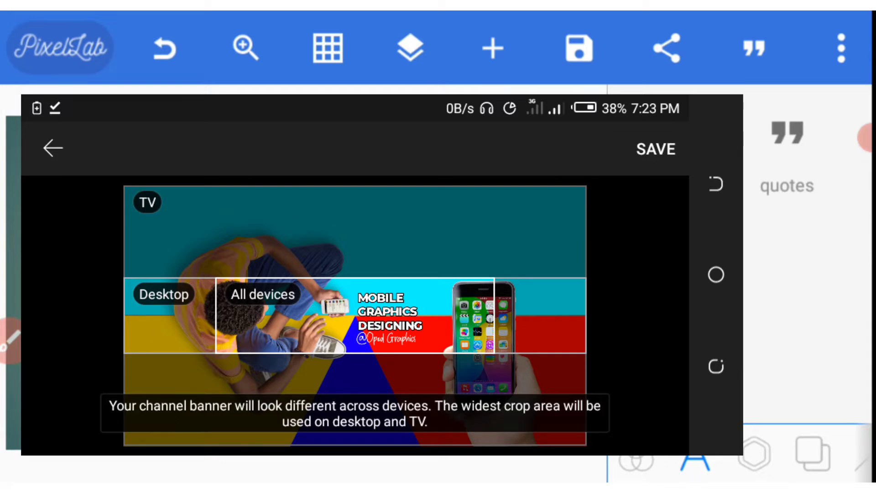
click(328, 47)
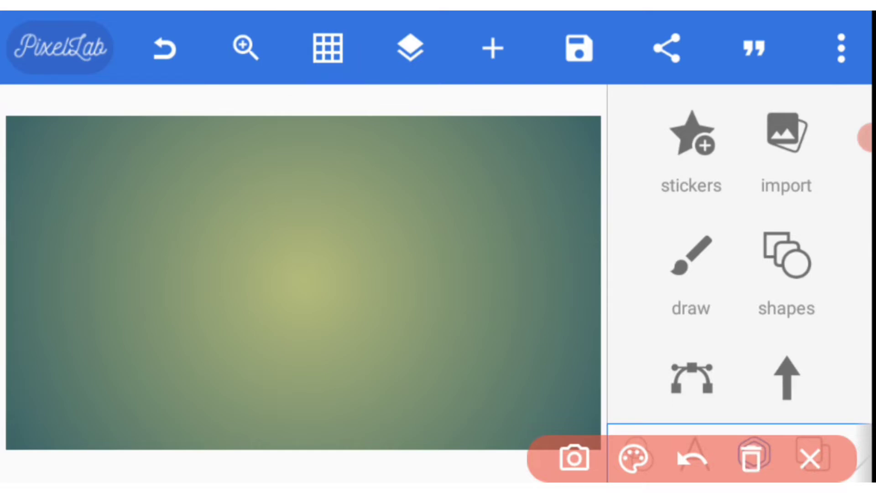
Step: Turn on the guide grid and open its line adjustment
click(328, 47)
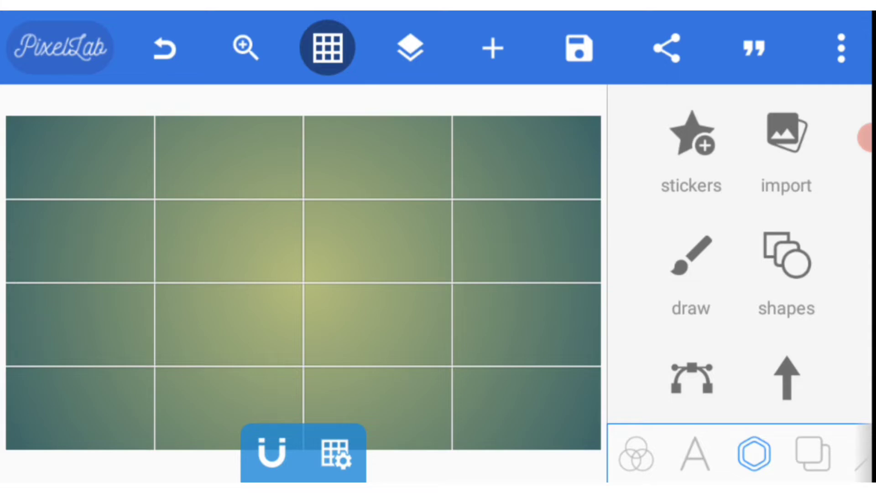
drag(284, 401, 387, 433)
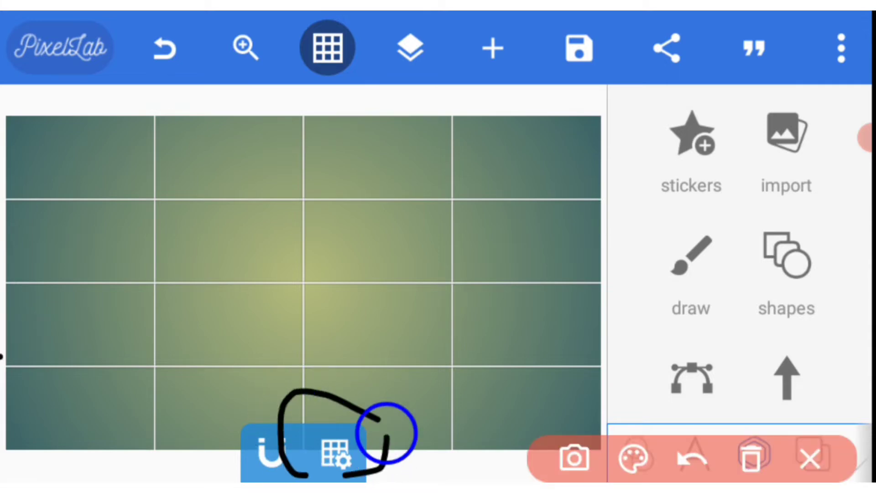
click(751, 458)
click(810, 458)
click(335, 451)
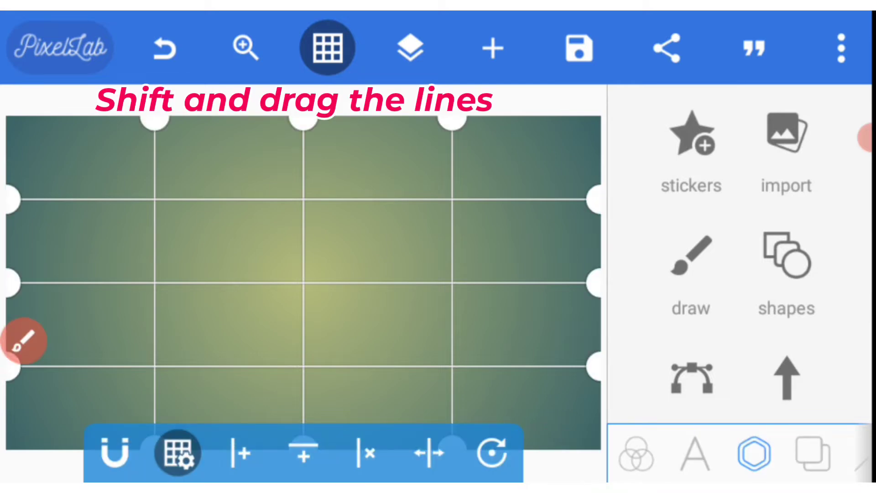
Step: Drag the upper and lower horizontal grid lines toward the centre to mark the safe zone
drag(14, 199, 13, 247)
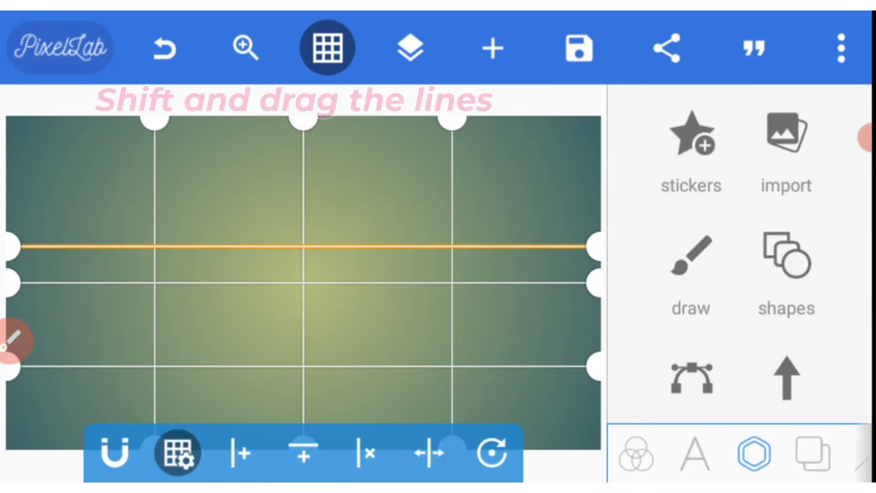
drag(14, 366, 14, 323)
click(180, 454)
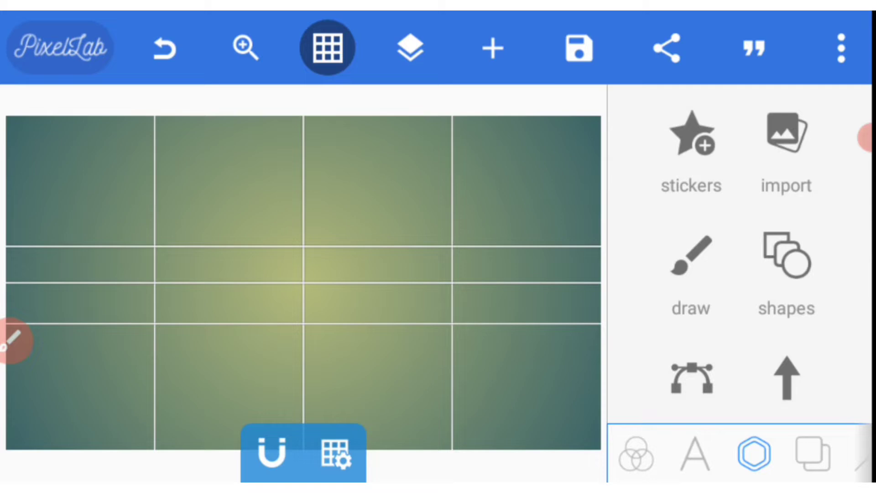
click(328, 48)
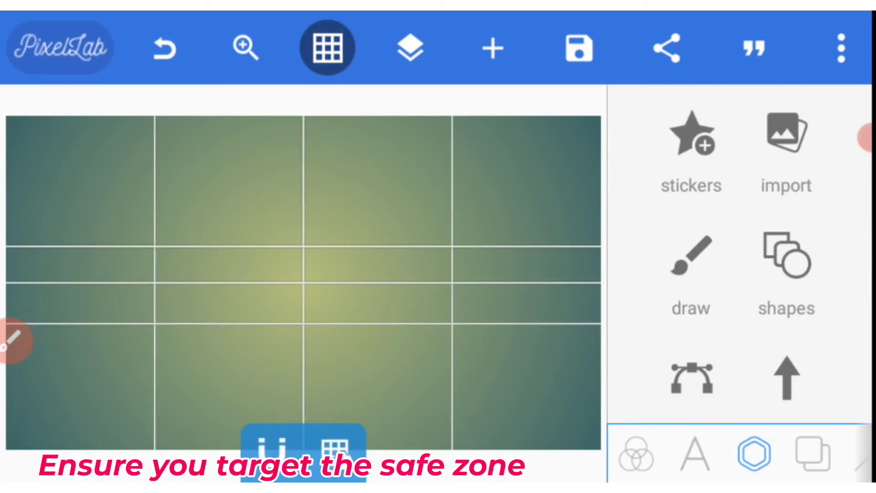
click(336, 448)
click(179, 448)
click(692, 274)
mouse_move(330, 211)
mouse_down()
mouse_move(106, 254)
mouse_move(472, 236)
mouse_up()
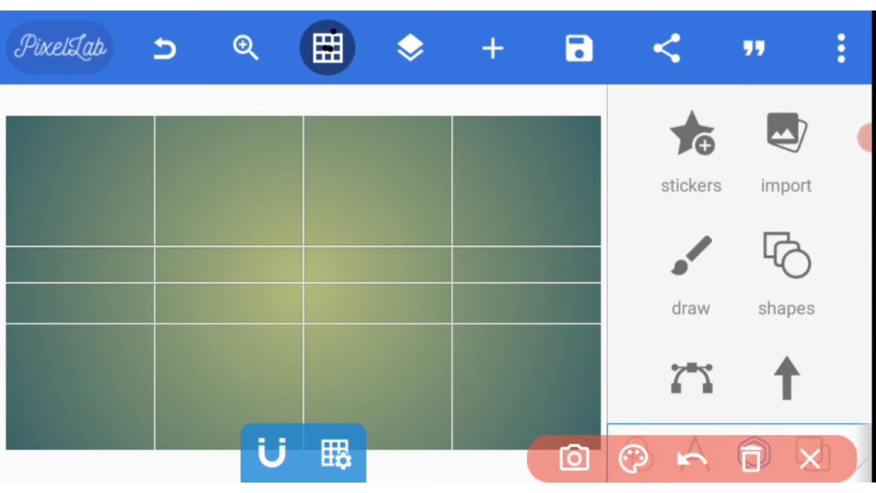
Step: Hide the guide grid and begin adding the coloured block shapes
click(327, 47)
click(787, 270)
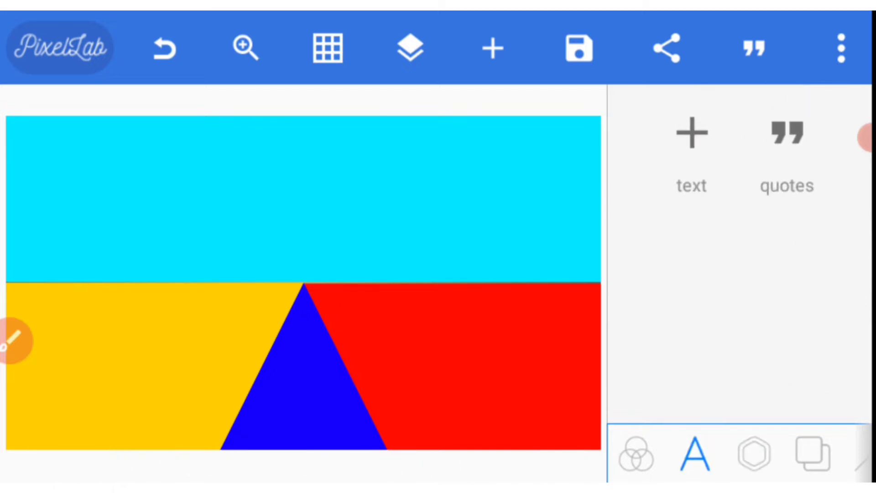
Step: Import the seated man PNG, then shrink and rotate it over the left blocks
click(786, 123)
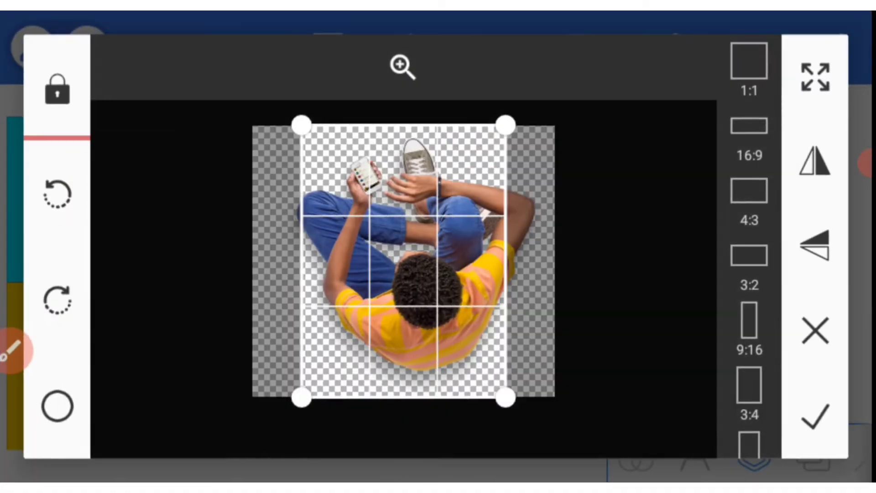
click(815, 331)
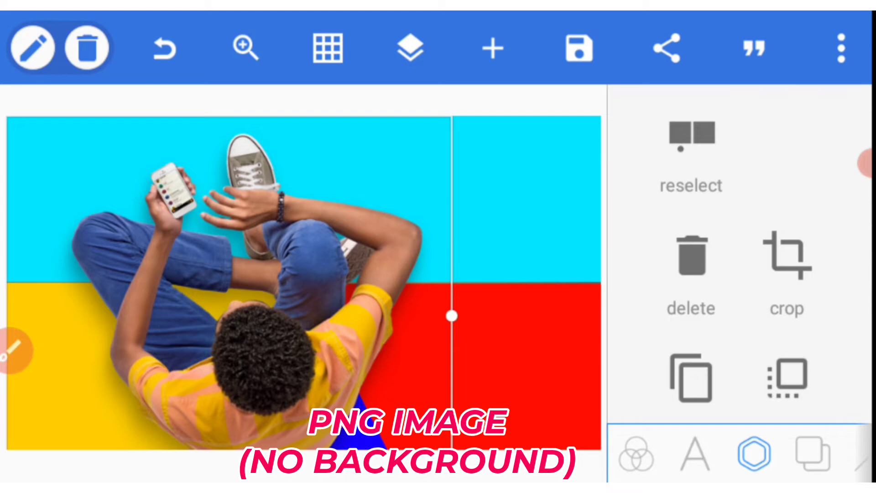
drag(451, 315, 470, 217)
drag(274, 260, 240, 192)
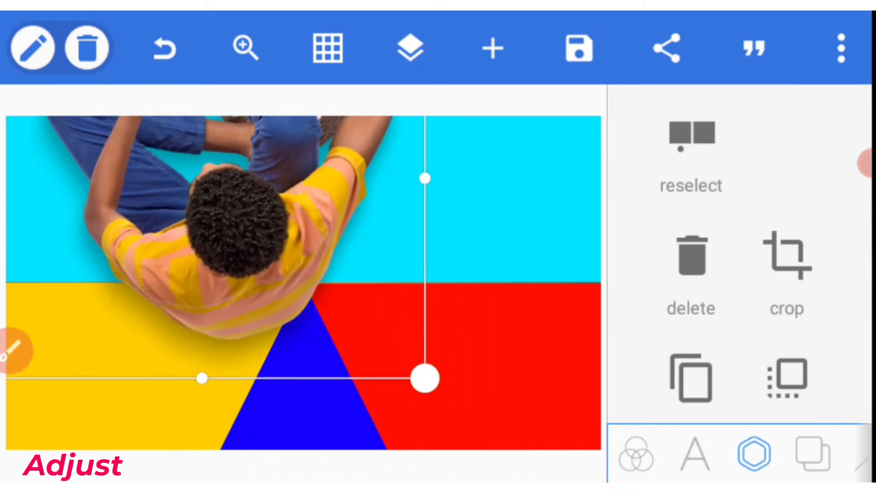
mouse_move(424, 379)
mouse_down()
mouse_move(573, 375)
mouse_move(219, 439)
mouse_move(149, 411)
mouse_up()
scroll(739, 309, down, 4)
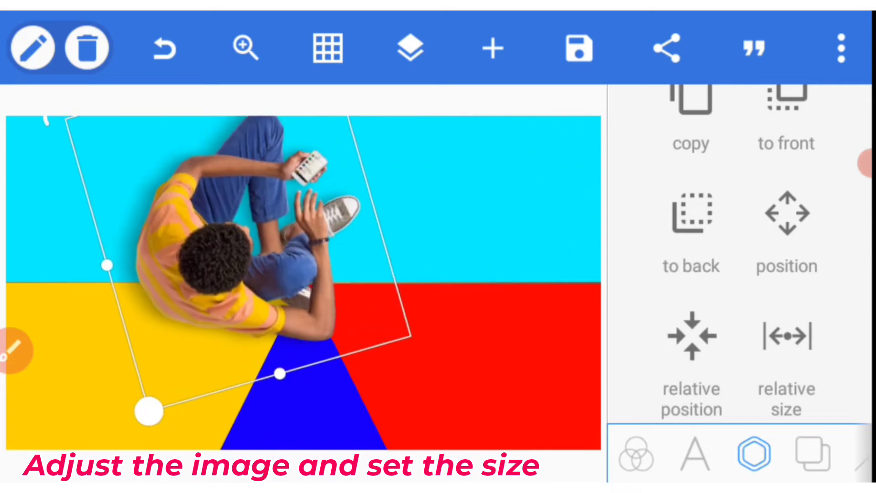
mouse_move(206, 260)
mouse_down()
mouse_move(274, 329)
mouse_move(287, 323)
mouse_move(185, 261)
mouse_move(199, 288)
mouse_move(195, 267)
mouse_move(184, 274)
mouse_up()
Step: Check the man's placement against the grid and lock his layer
click(328, 47)
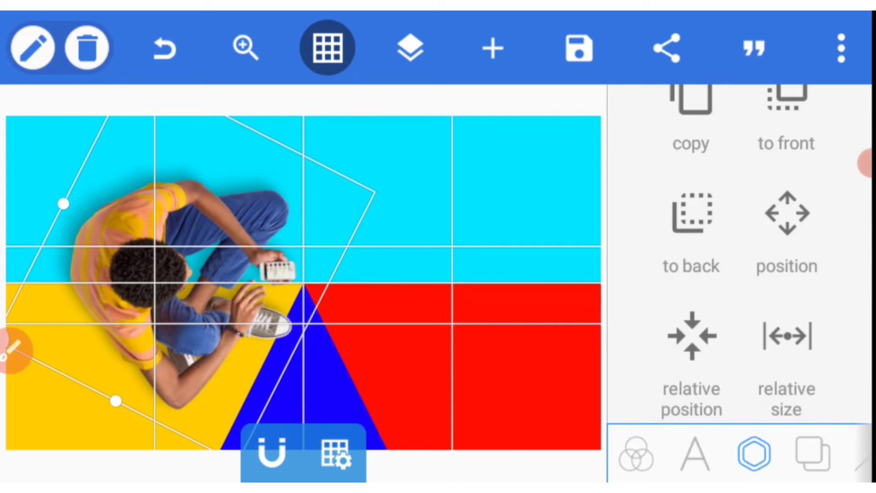
click(328, 47)
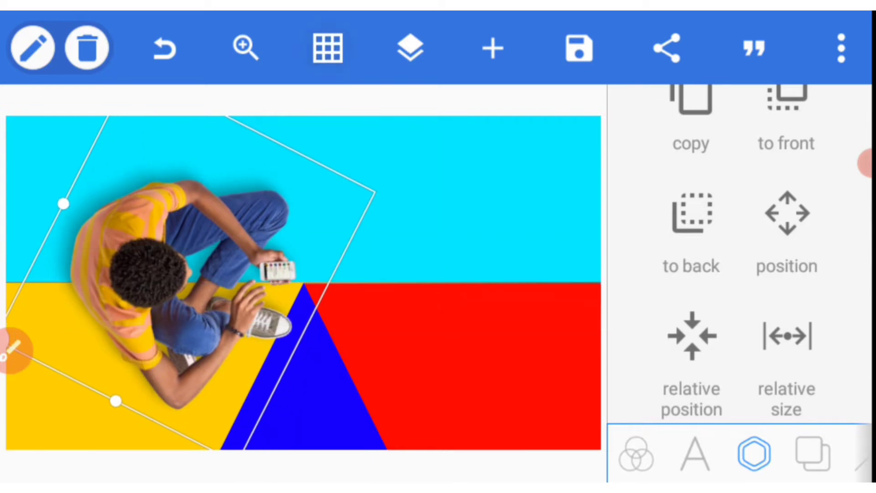
click(412, 48)
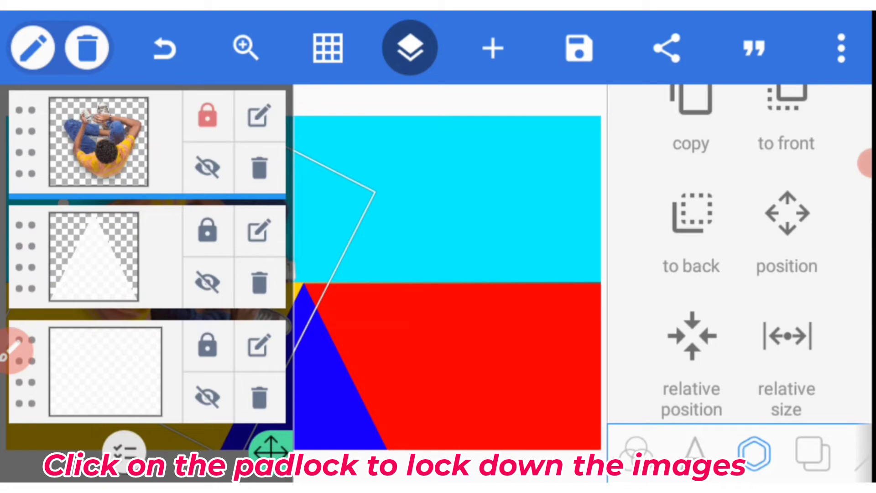
scroll(147, 274, up, 2)
click(208, 219)
click(411, 47)
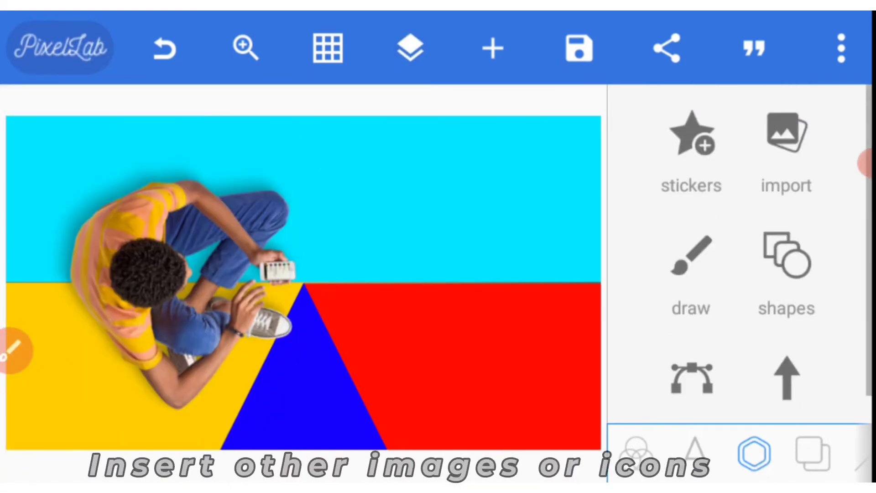
Step: Import the phone-in-hand image, shrink it and move it onto the red area
click(787, 123)
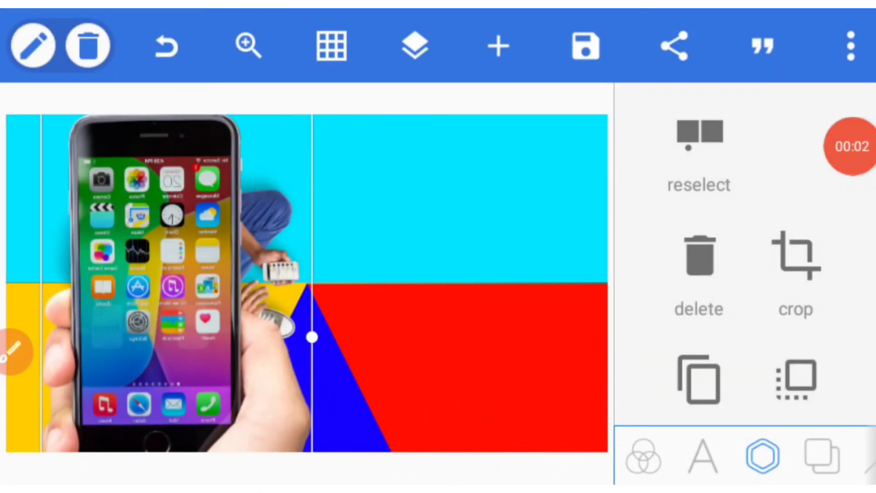
mouse_move(311, 336)
mouse_down()
mouse_move(507, 411)
mouse_move(466, 323)
mouse_up()
drag(411, 260, 482, 329)
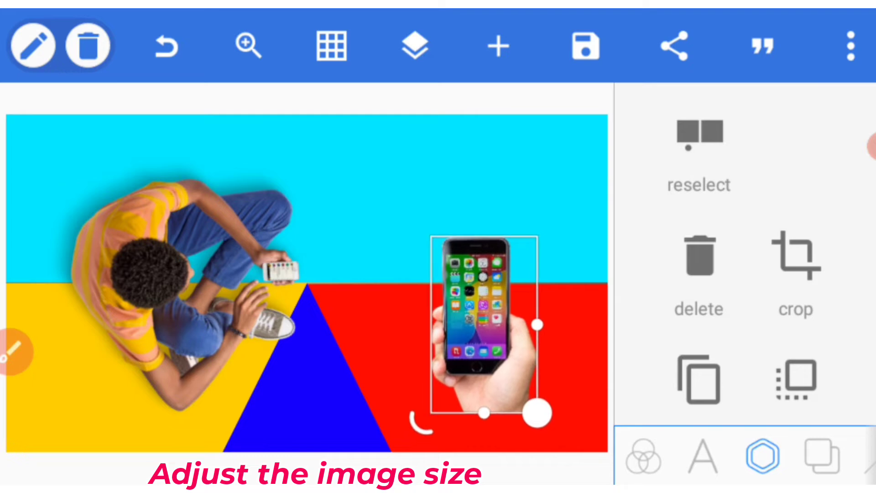
Step: Enlarge the phone slightly, then nudge it four steps left and one step down
click(331, 45)
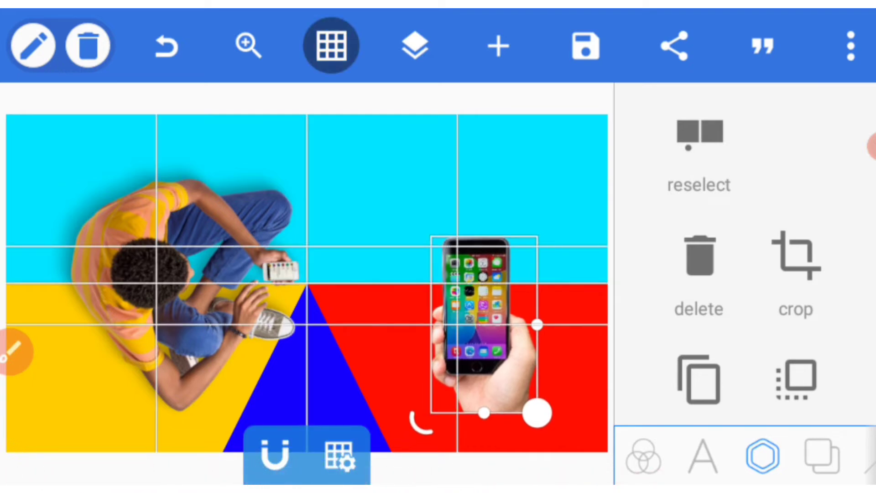
scroll(746, 273, down, 2)
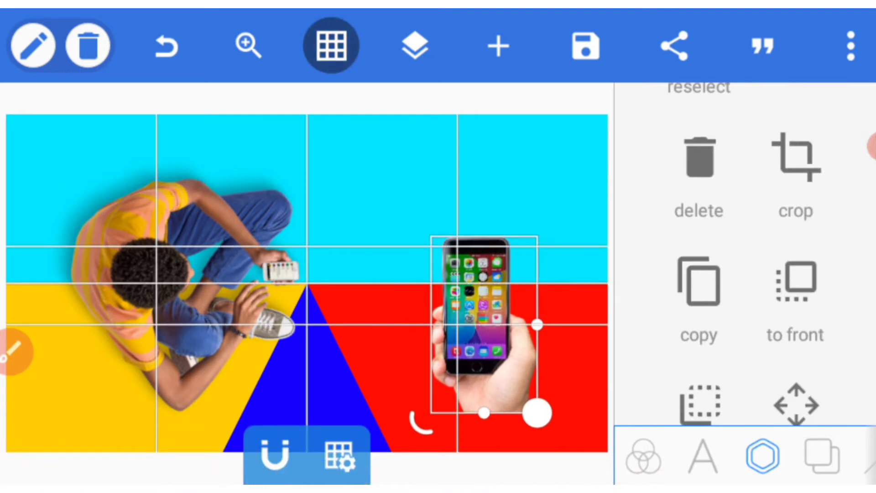
drag(538, 412, 562, 449)
scroll(746, 274, down, 2)
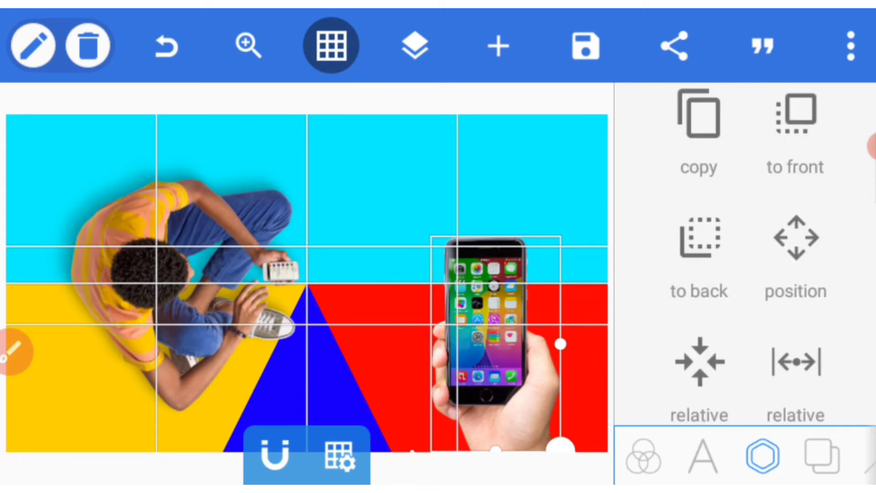
click(796, 185)
click(667, 289)
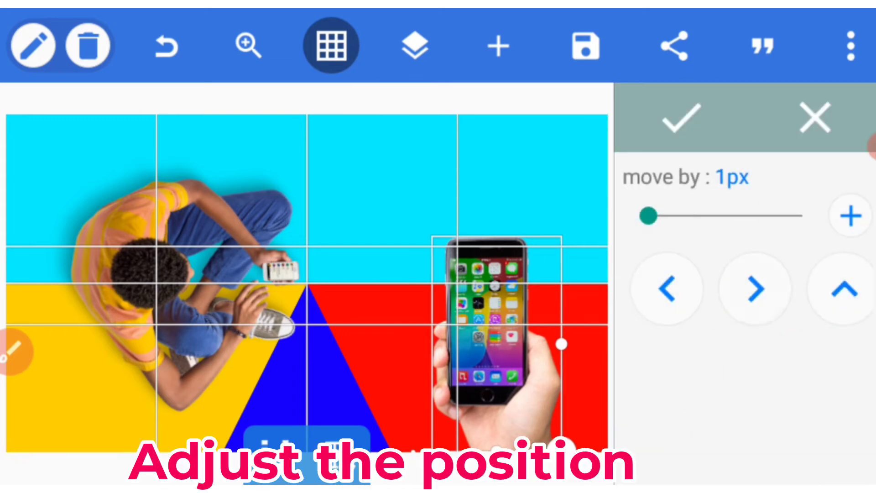
click(668, 289)
click(667, 289)
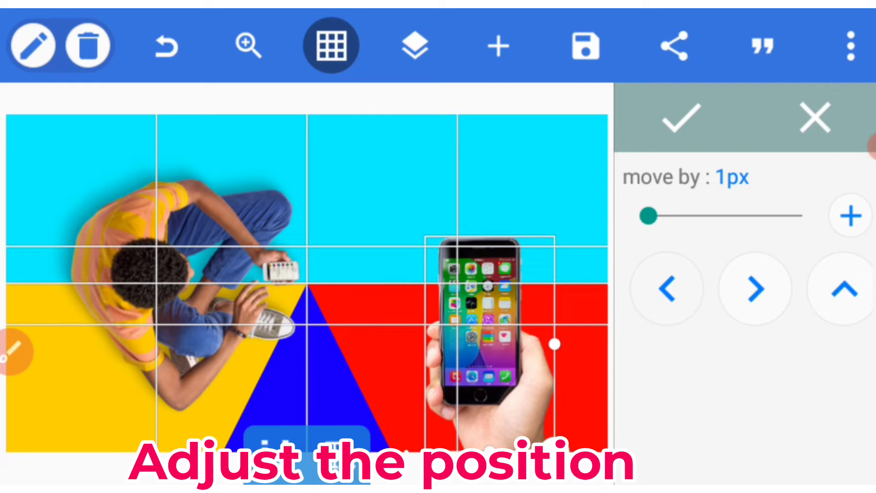
click(668, 289)
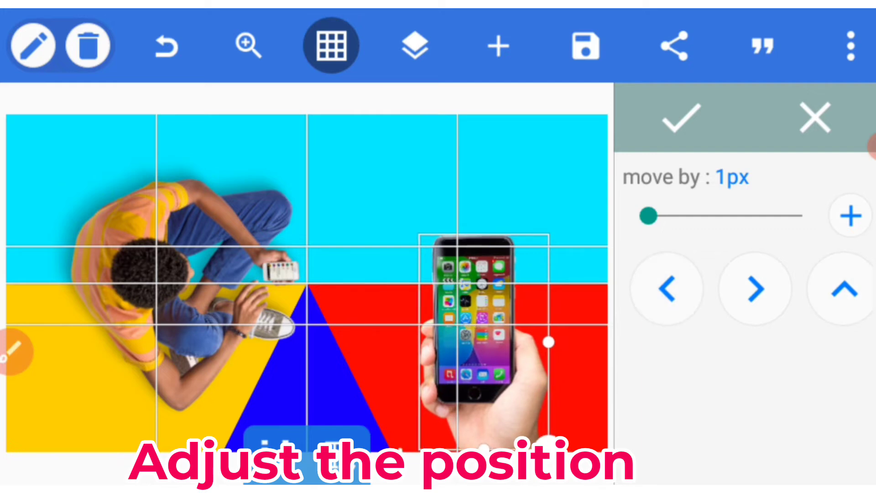
scroll(753, 289, right, 2)
click(828, 289)
click(682, 118)
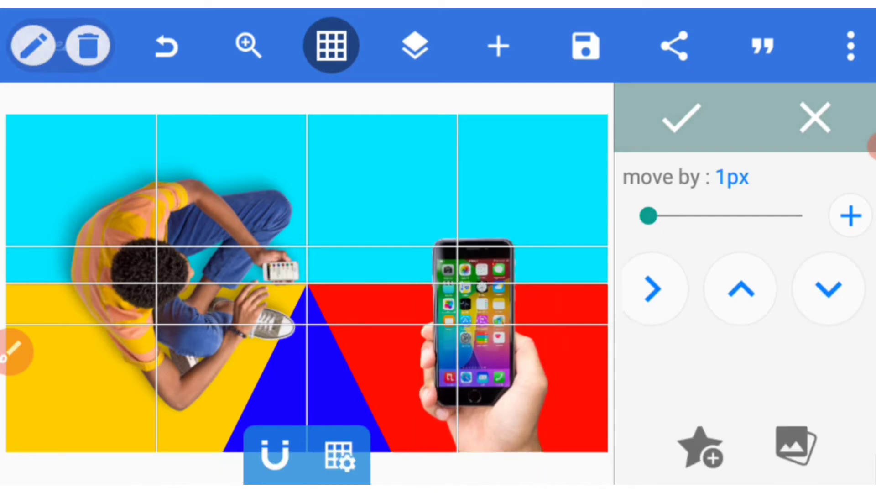
Step: Hide the grid and add a new text layer with its placeholder cleared
click(332, 45)
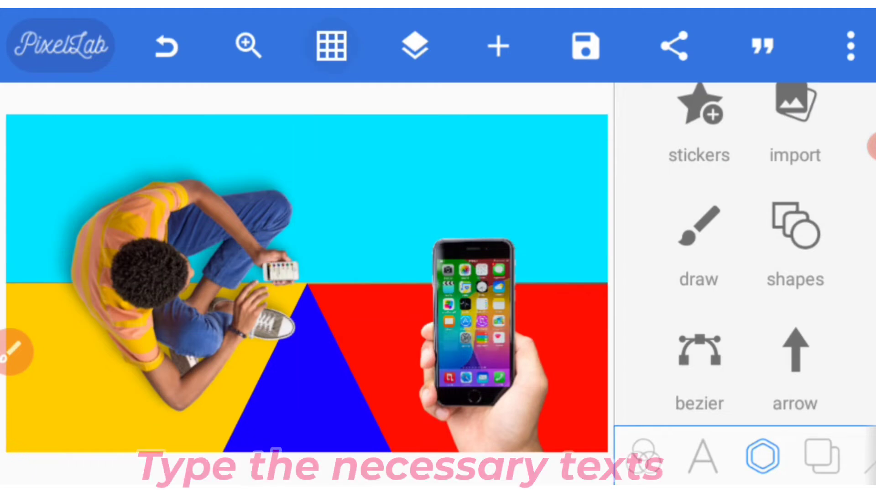
click(702, 456)
click(699, 130)
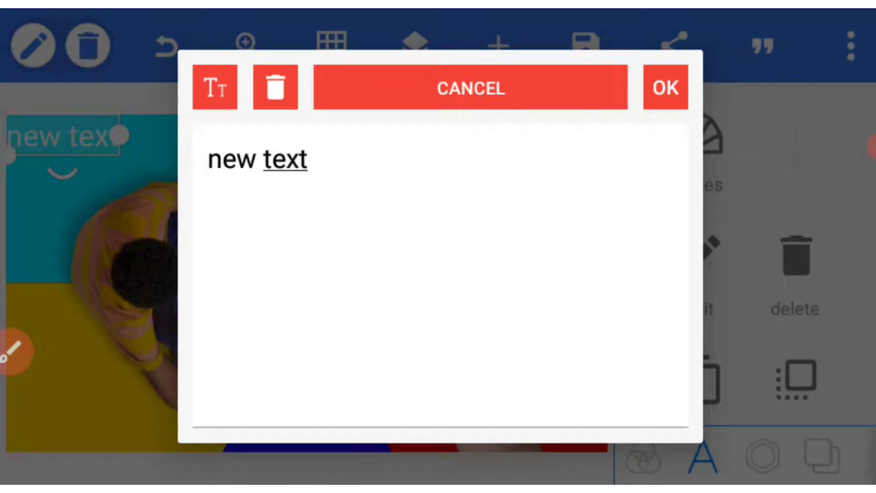
click(438, 274)
click(816, 412)
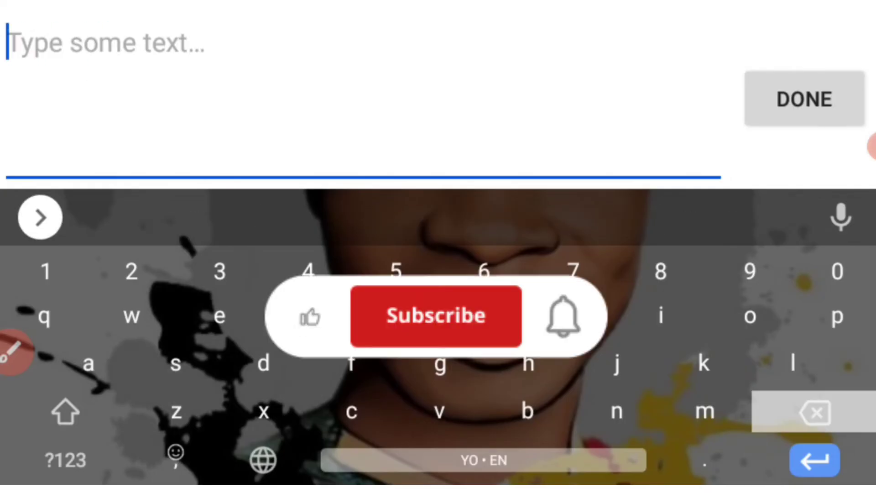
Step: Type the three-line capitalised title MOBILE / GRAPHICS / DESIGNING
click(65, 412)
text(MOBI)
text(LE)
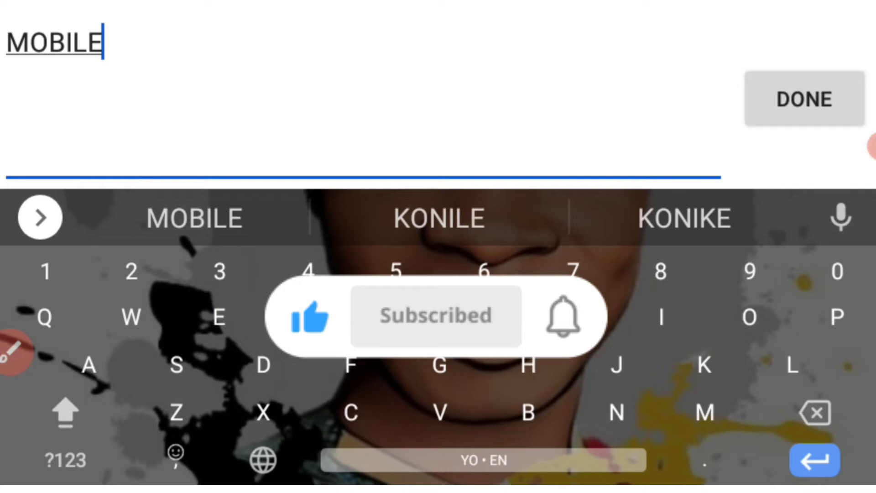
key(Return)
text(GE)
key(BackSpace)
text(RAP)
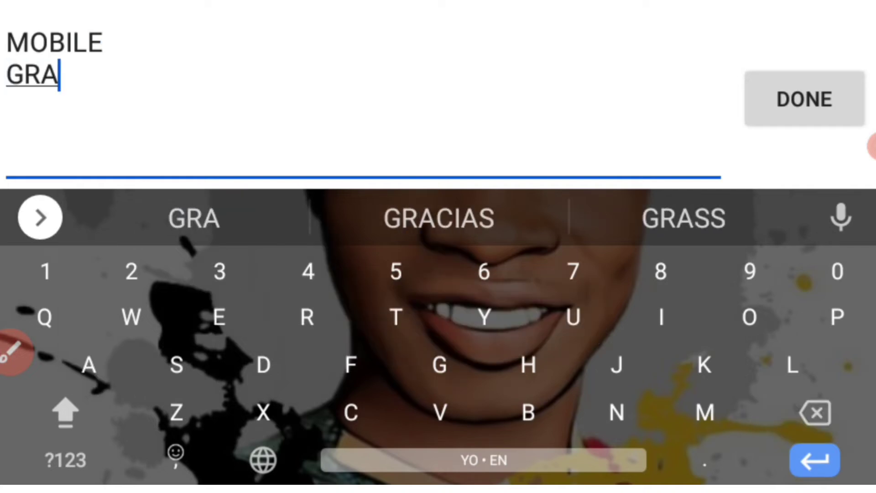
click(439, 218)
key(BackSpace)
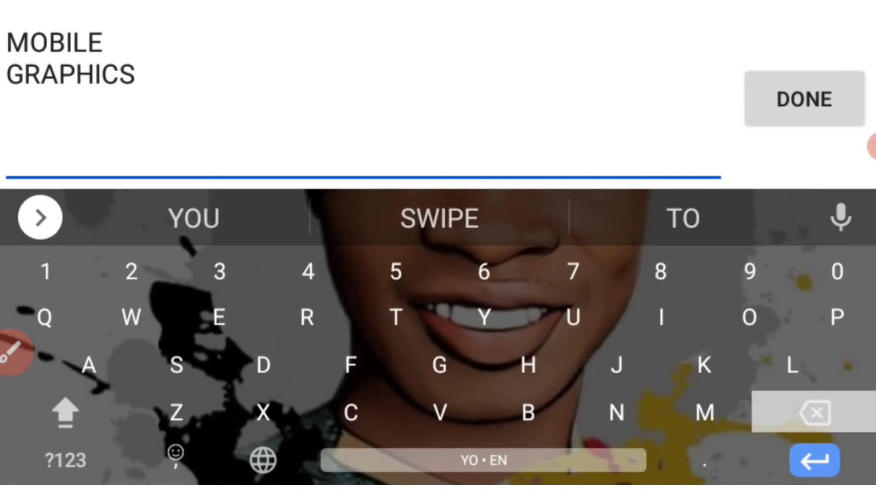
key(Return)
text(DES)
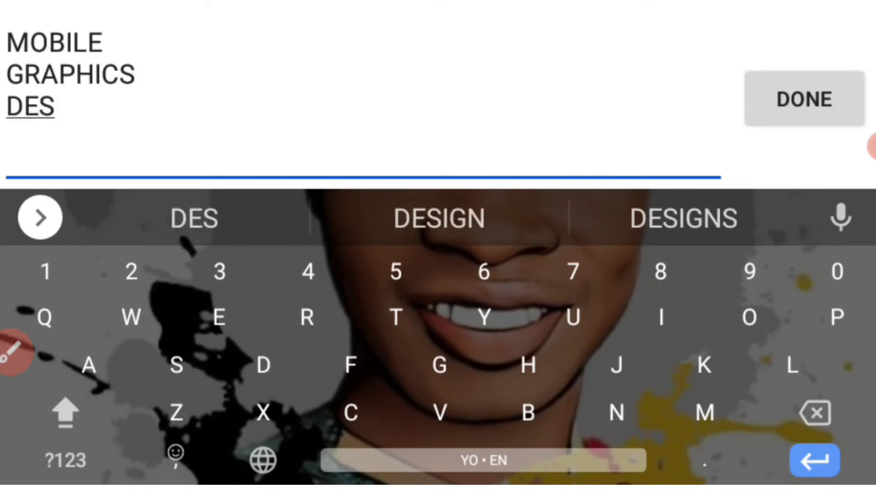
text(IGN)
key(BackSpace)
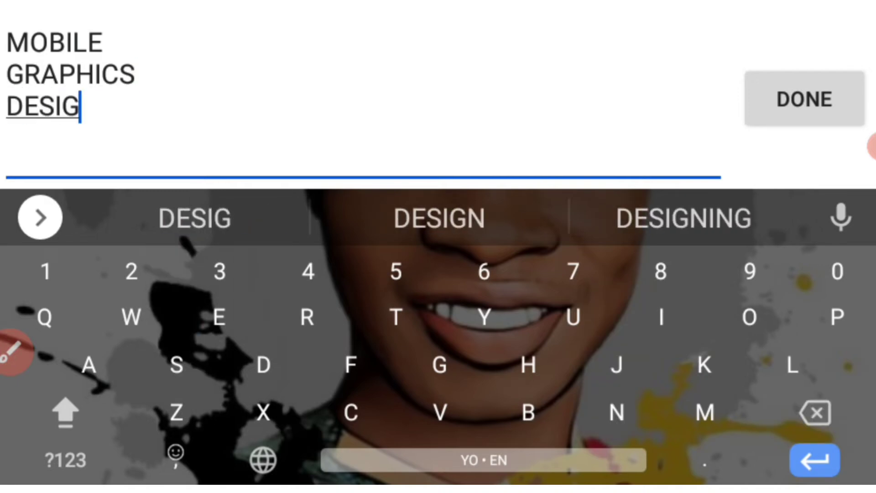
click(684, 218)
key(BackSpace)
click(804, 99)
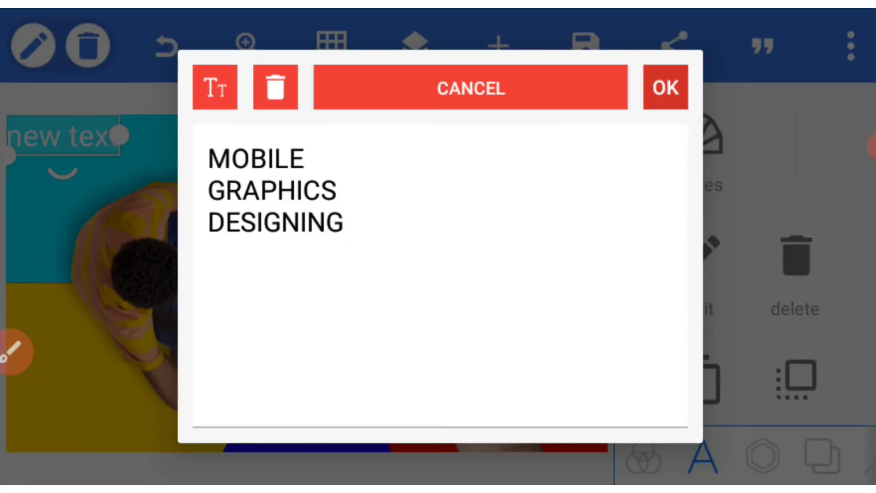
Step: Confirm the title, drag it to the banner centre and align it relatively
click(666, 88)
mouse_move(83, 172)
mouse_down()
mouse_move(380, 315)
mouse_move(373, 288)
mouse_up()
scroll(747, 274, down, 5)
click(699, 312)
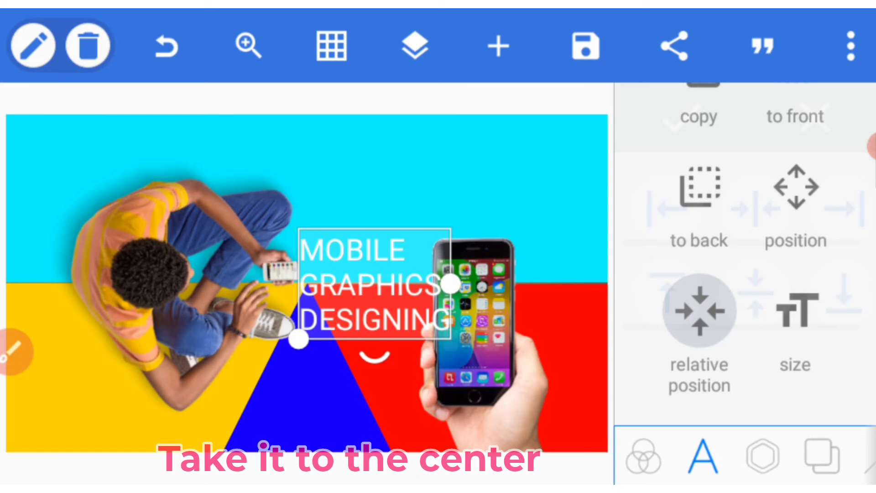
click(757, 205)
click(681, 117)
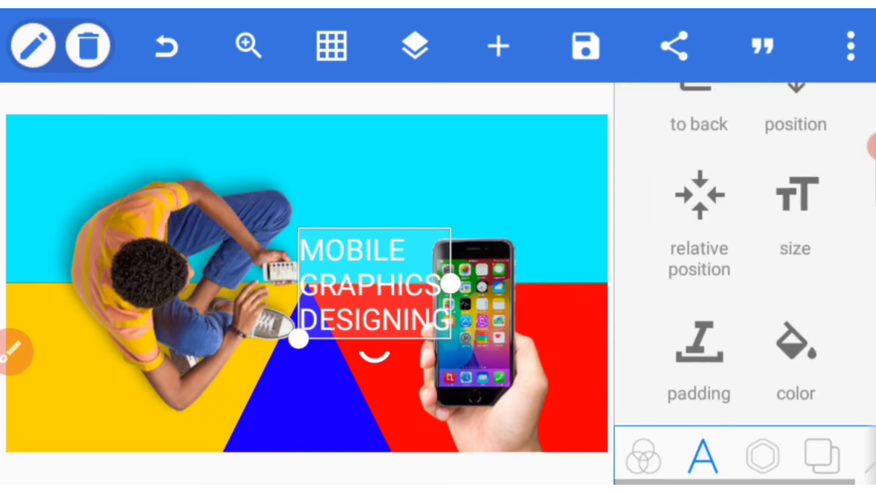
scroll(746, 274, down, 5)
scroll(747, 273, down, 3)
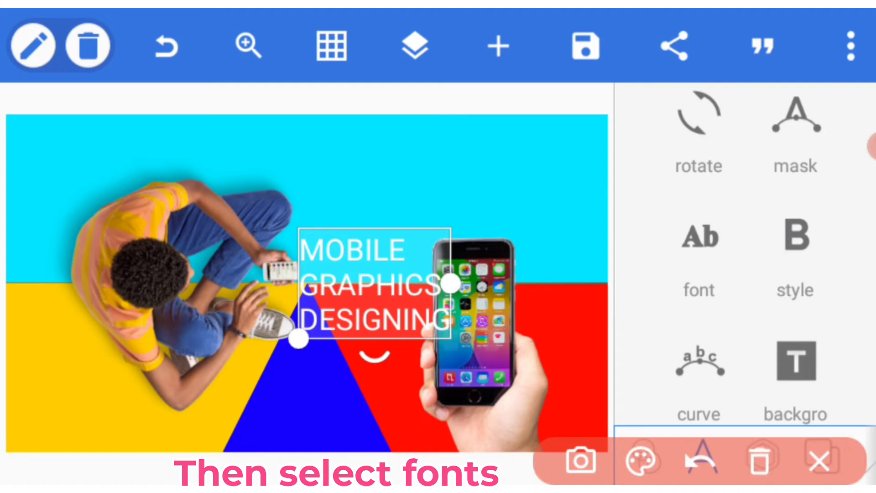
Step: Choose Montserrat-ExtraBold for the title from the My Fonts list
click(699, 254)
scroll(553, 288, down, 1)
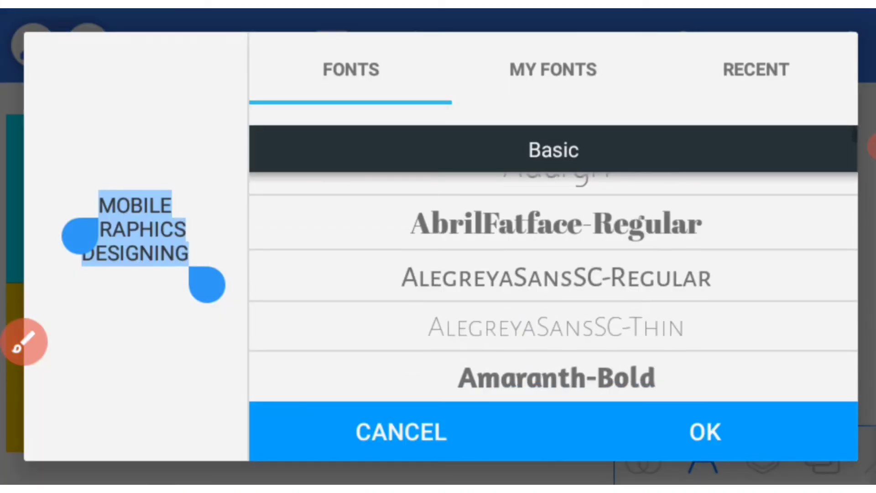
scroll(553, 288, down, 3)
click(553, 70)
scroll(553, 315, down, 4)
scroll(554, 315, down, 2)
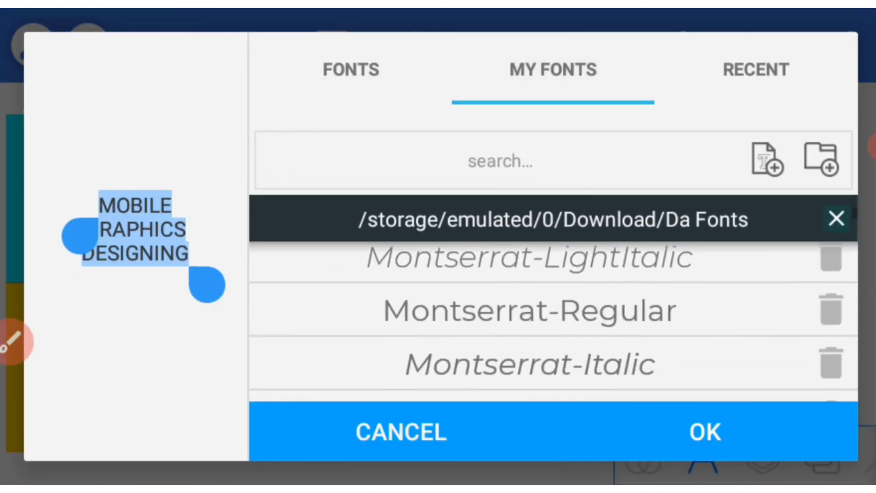
scroll(553, 315, down, 3)
scroll(554, 314, down, 1)
scroll(554, 315, up, 3)
scroll(553, 315, down, 1)
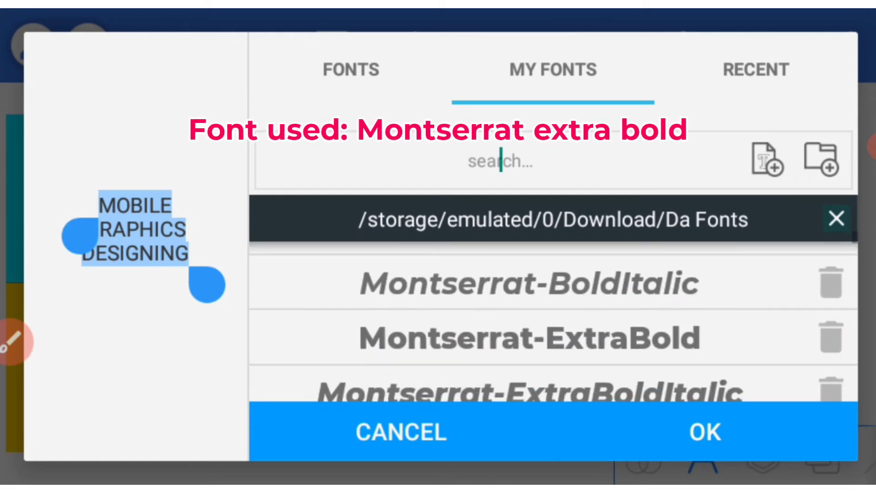
scroll(553, 315, down, 2)
scroll(554, 315, down, 1)
scroll(553, 315, up, 1)
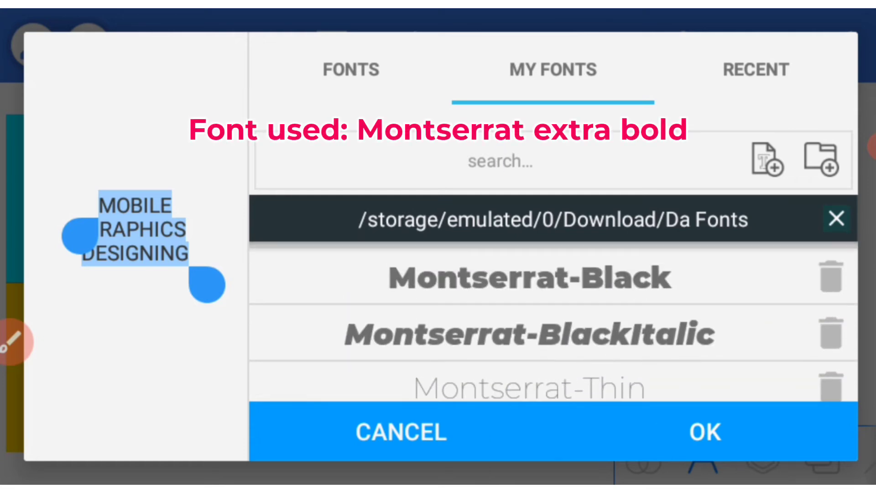
scroll(553, 315, up, 1)
scroll(553, 315, up, 1)
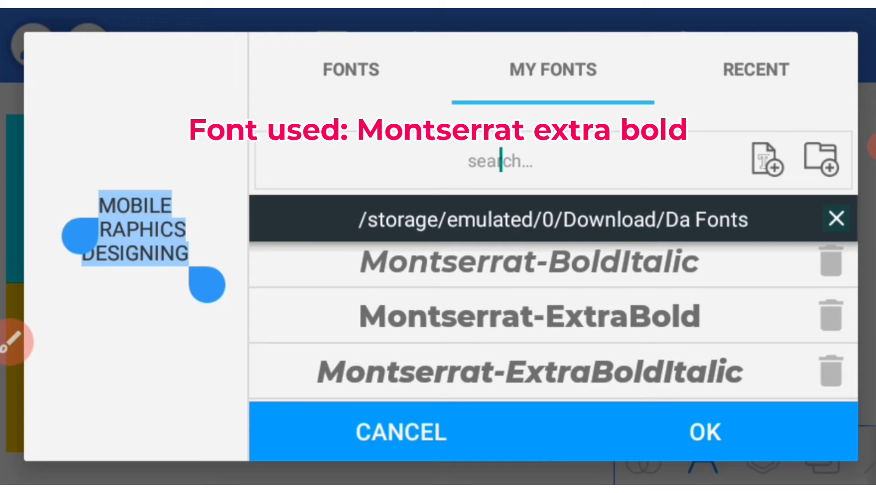
click(529, 316)
Step: Apply the font, then shrink the title and shift it down-left
click(706, 431)
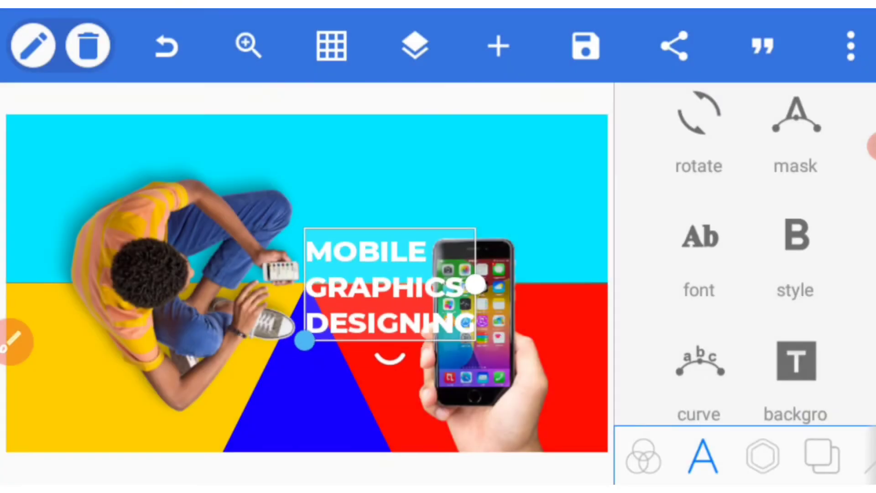
mouse_move(305, 342)
mouse_down()
mouse_move(382, 293)
mouse_move(305, 305)
mouse_up()
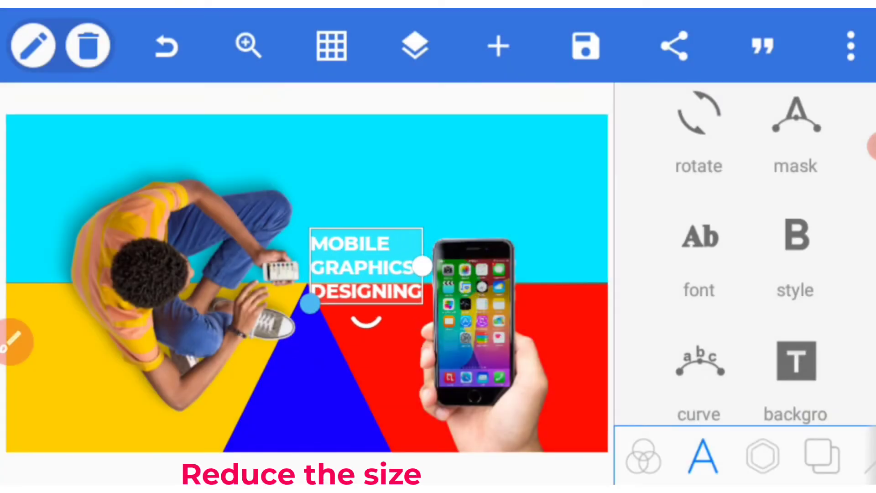
drag(363, 260, 356, 288)
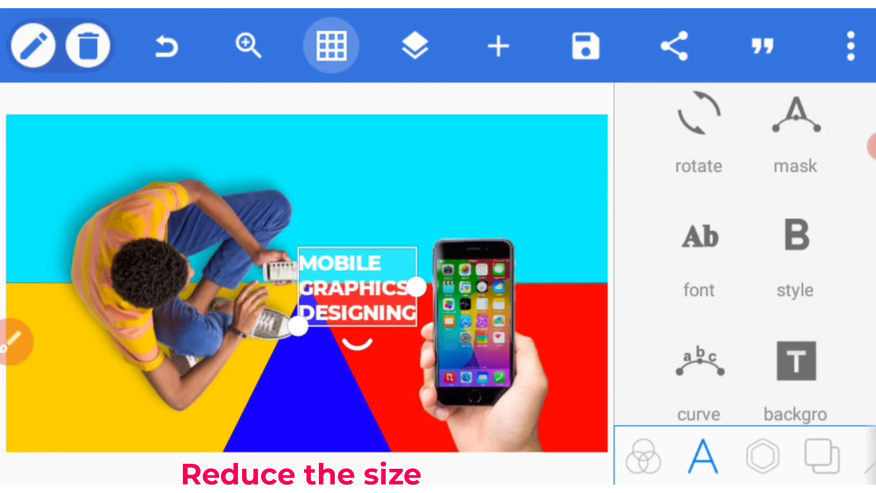
click(332, 45)
drag(298, 333, 333, 305)
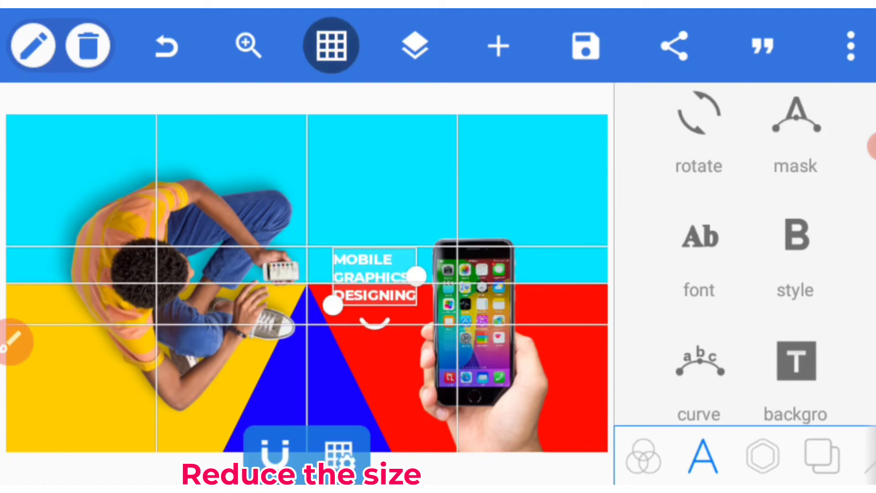
scroll(747, 274, down, 10)
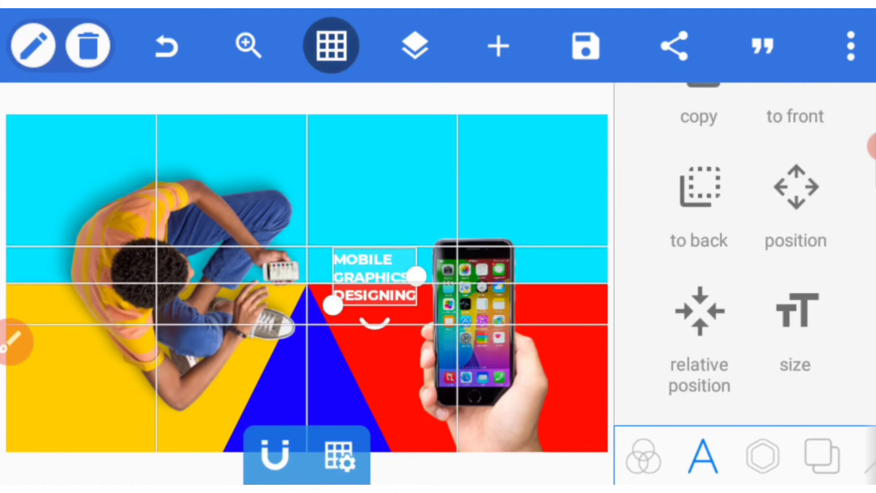
Step: Nudge the title two steps left with the position arrows and confirm
click(796, 215)
click(667, 289)
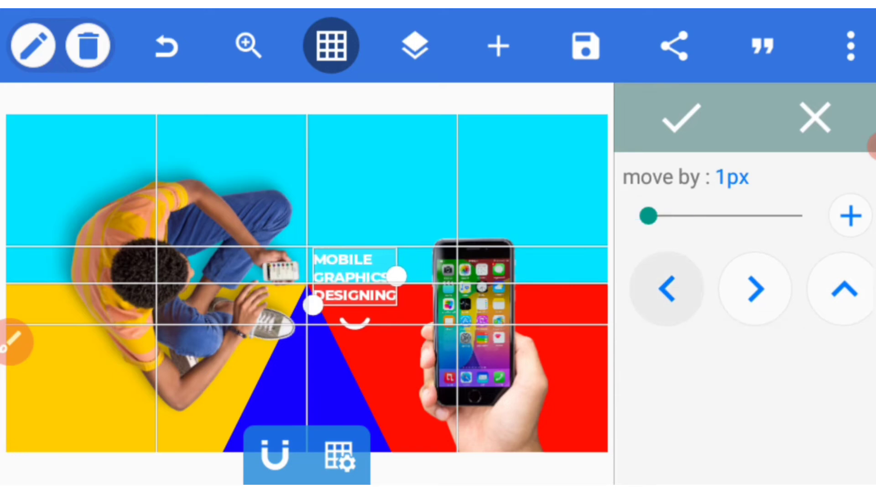
click(667, 290)
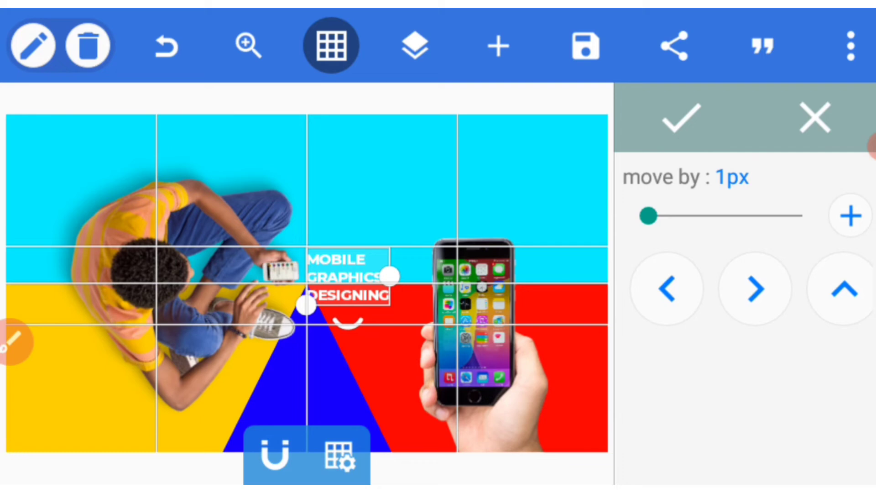
click(682, 118)
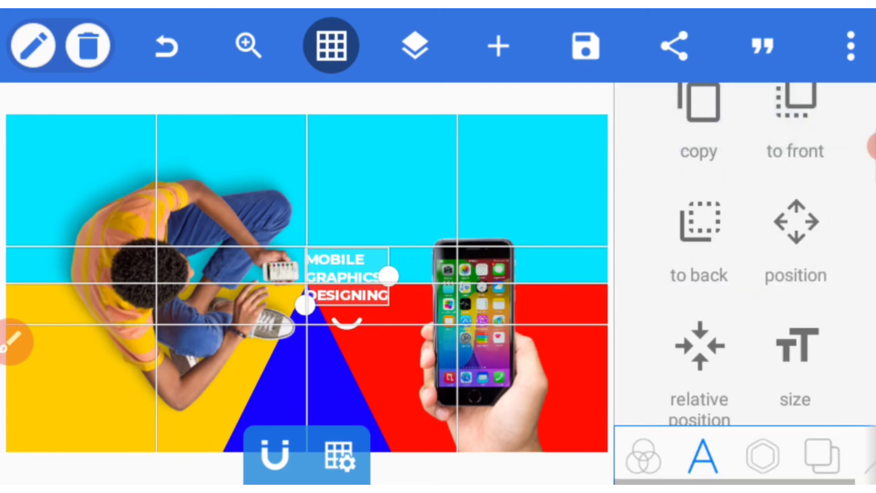
scroll(747, 274, down, 10)
scroll(747, 274, down, 5)
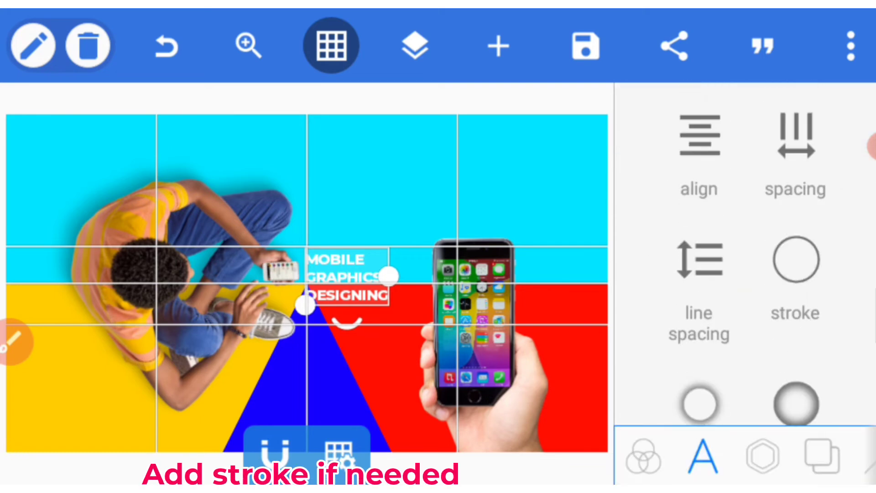
Step: Outline the title with a width-2 stroke, then deselect it
click(794, 259)
click(801, 192)
scroll(746, 308, down, 2)
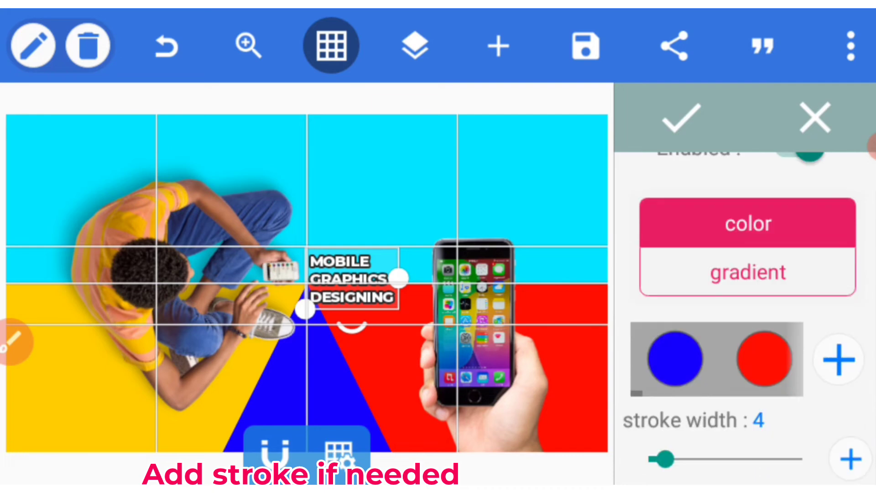
drag(663, 459, 655, 459)
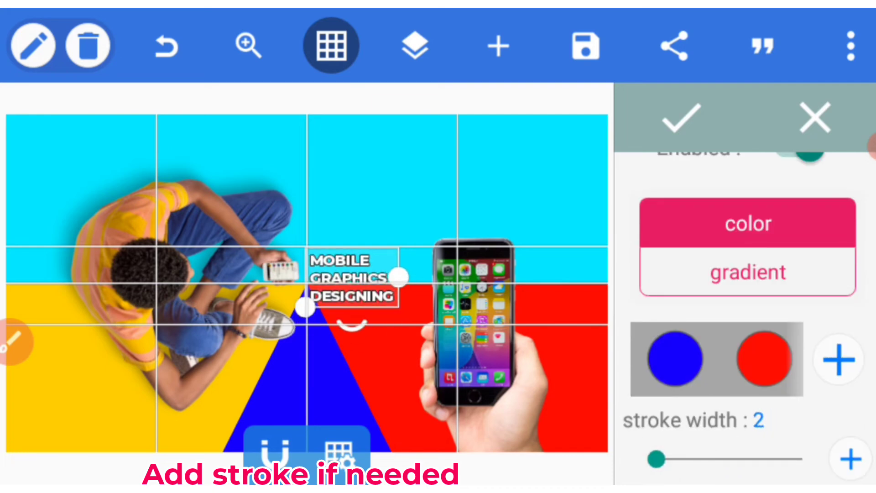
click(680, 120)
click(534, 178)
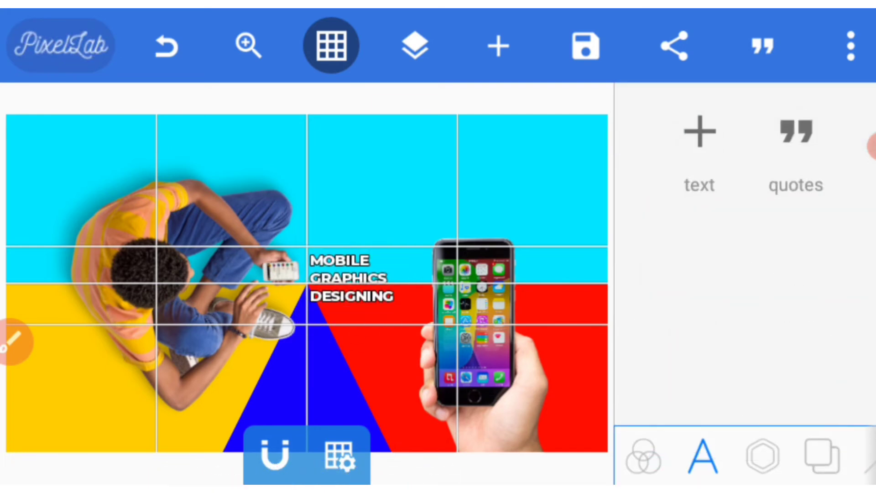
click(700, 151)
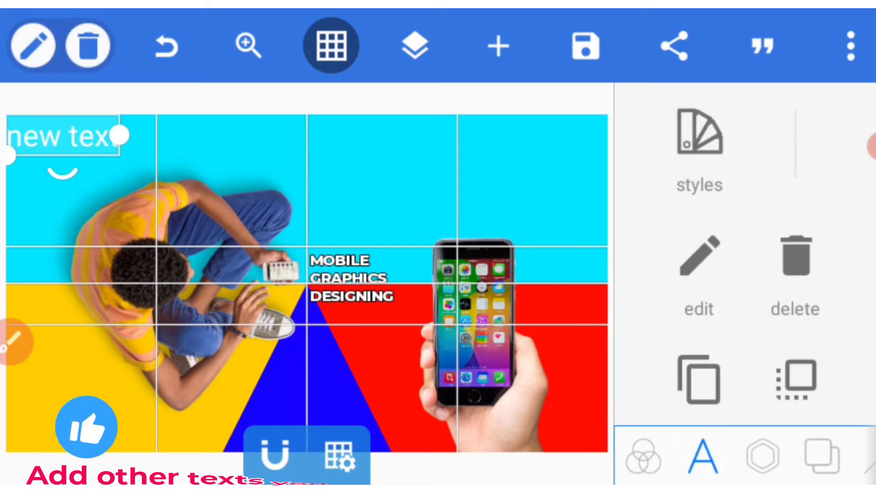
click(700, 260)
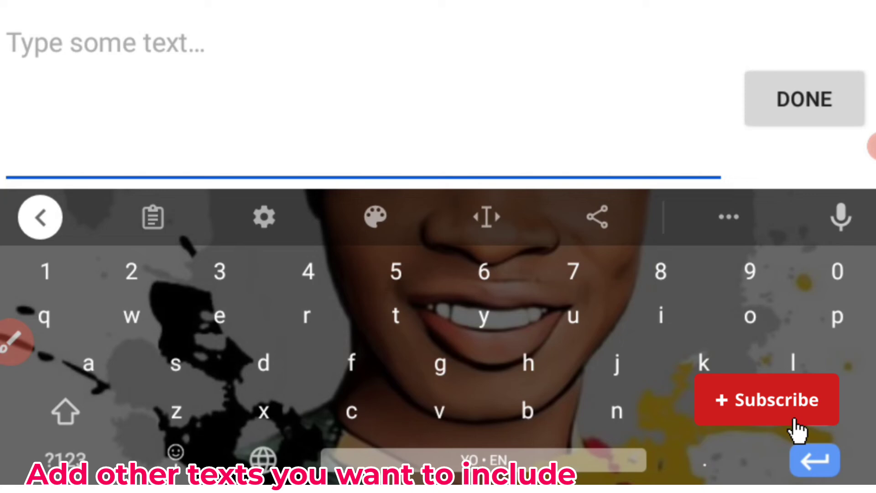
click(66, 458)
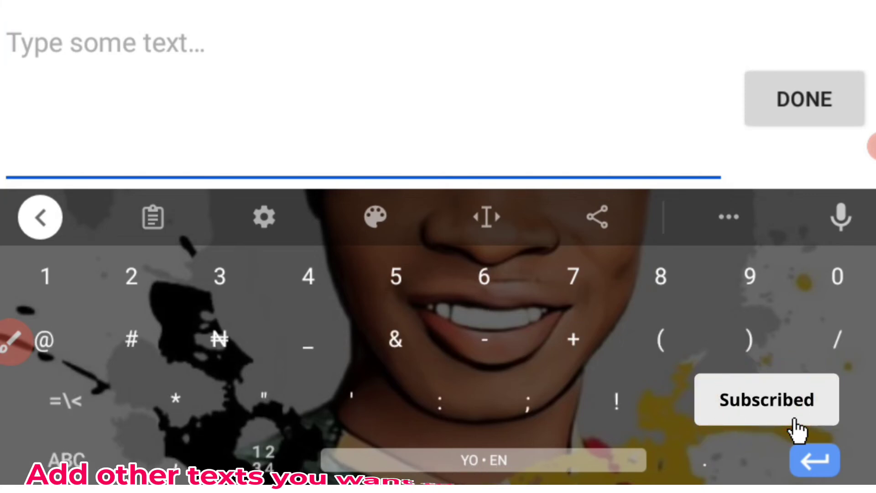
click(44, 340)
click(65, 458)
text(Ope)
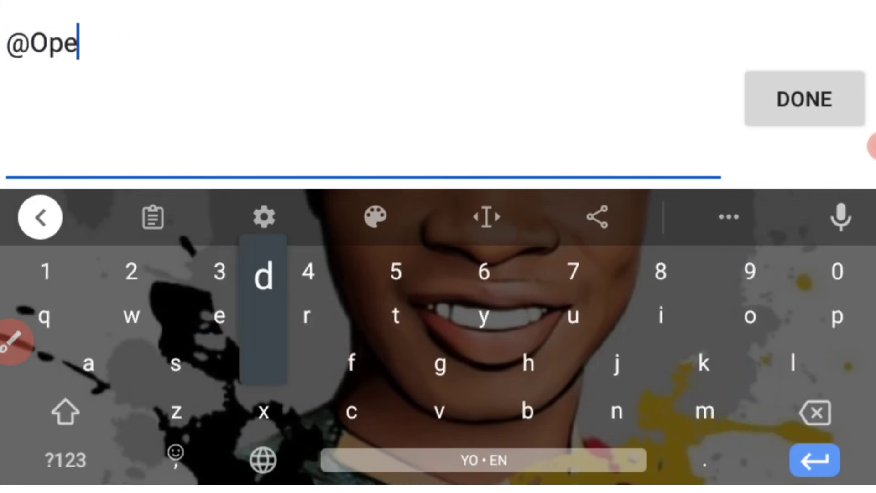
text(d GRA)
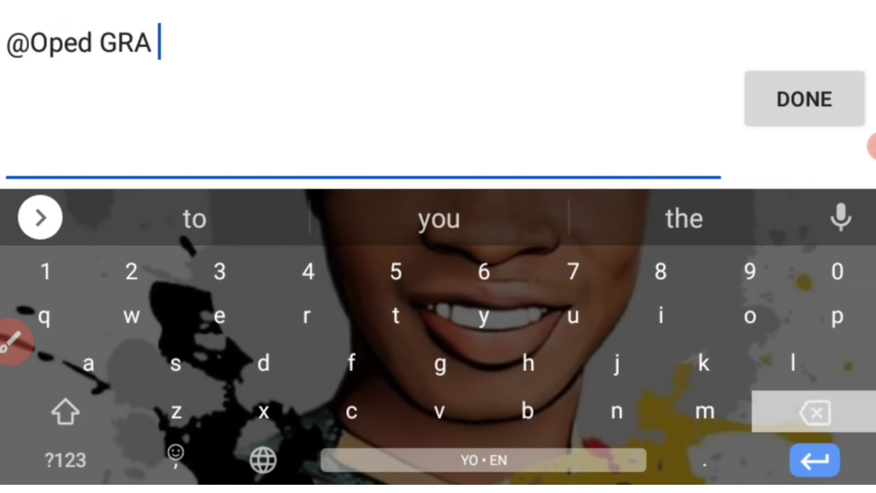
key(BackSpace)
key(BackSpace)
key(BackSpace)
text(ap)
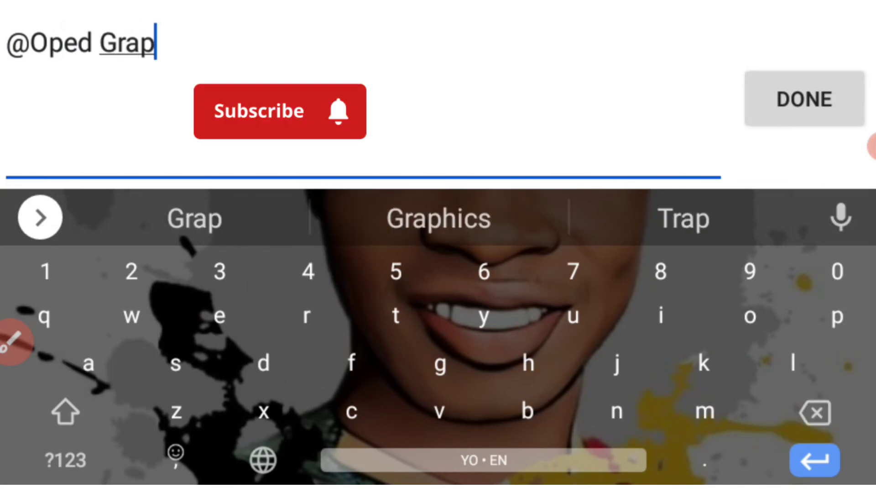
text(h)
text(ic)
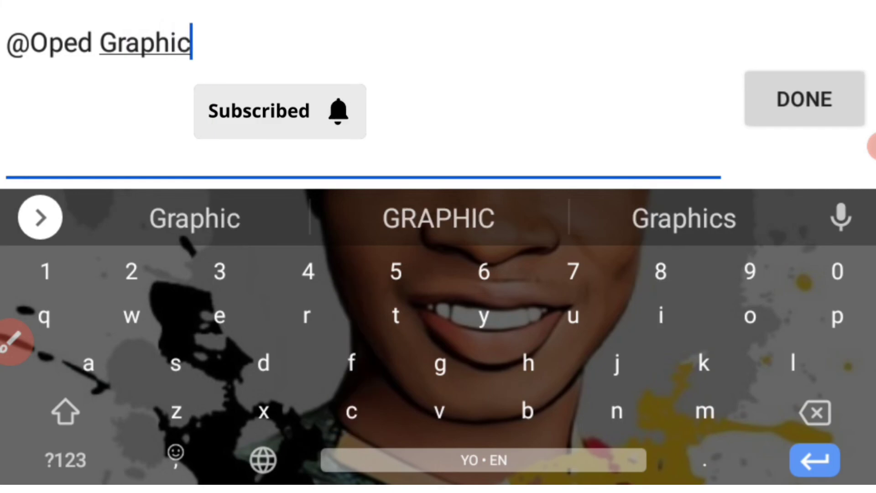
click(683, 218)
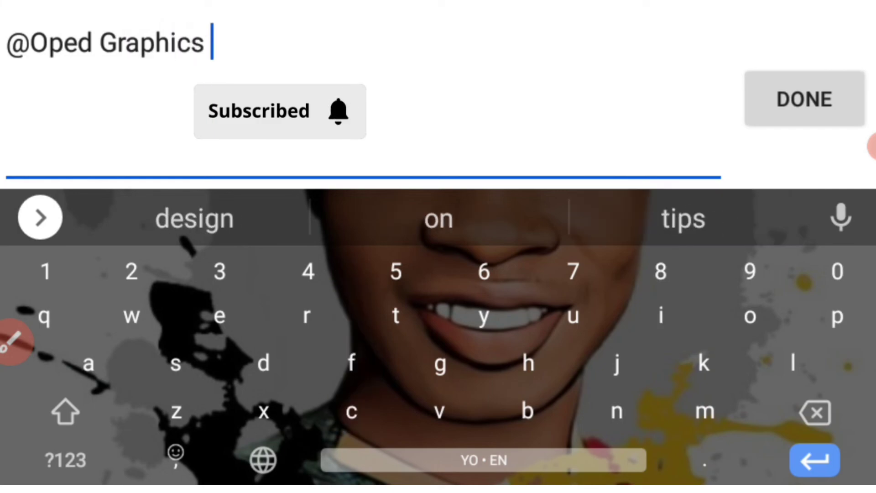
click(805, 98)
click(666, 86)
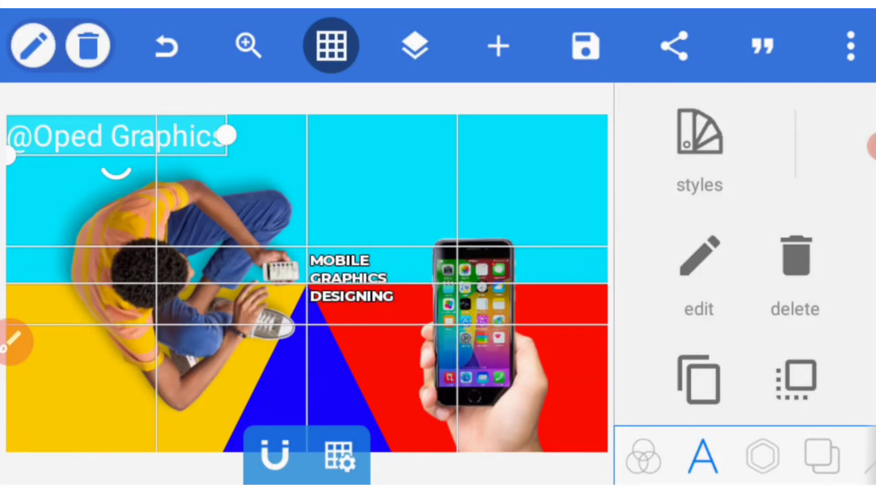
drag(116, 137, 391, 315)
scroll(746, 275, down, 5)
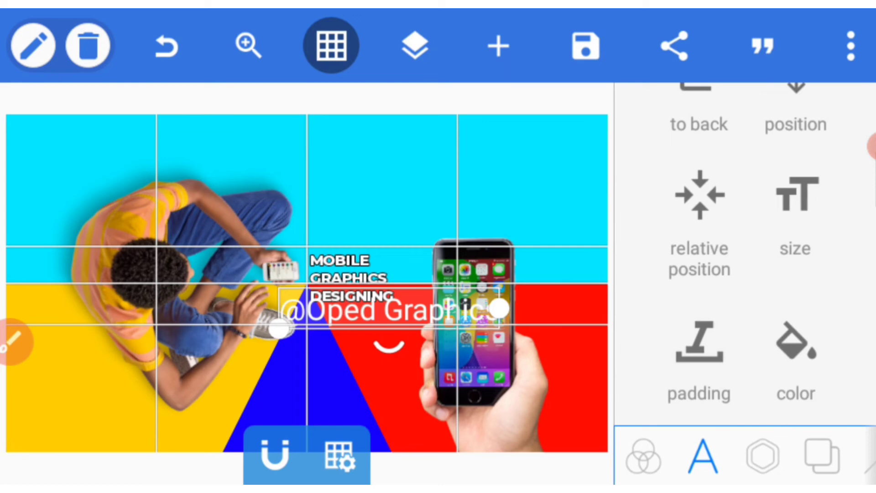
scroll(747, 275, down, 5)
scroll(746, 274, down, 3)
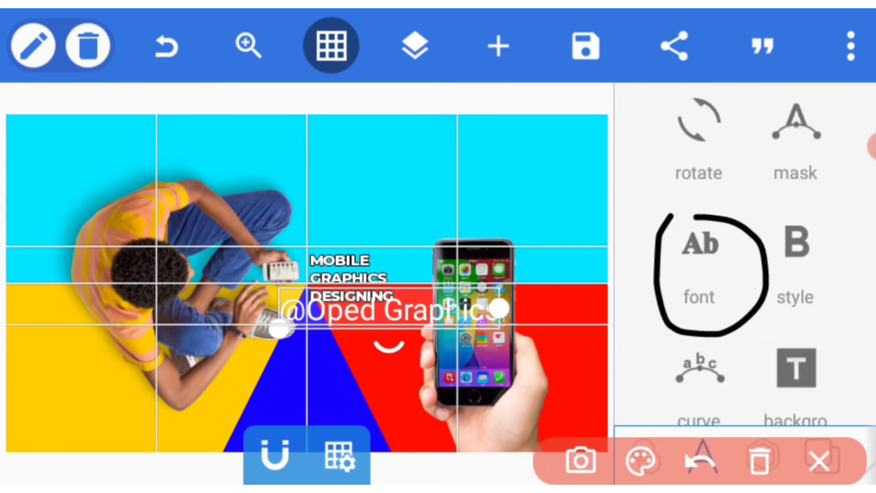
click(698, 260)
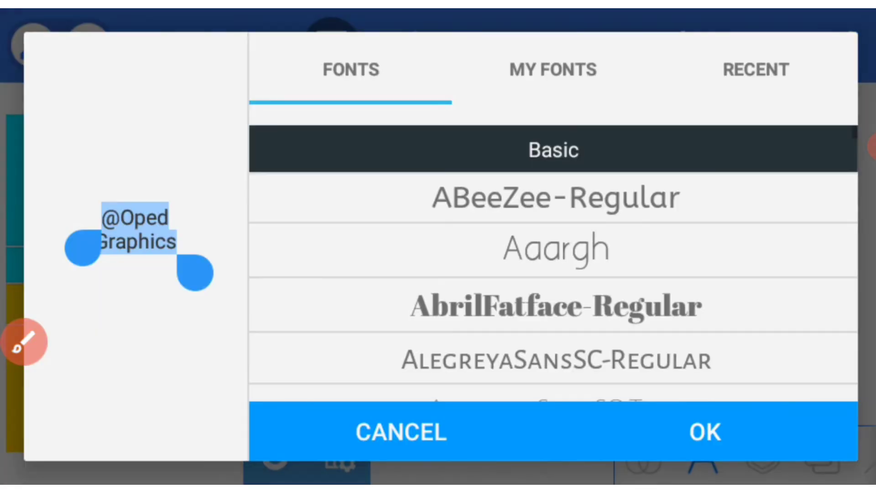
scroll(553, 288, down, 2)
click(554, 70)
scroll(553, 322, down, 5)
scroll(553, 322, down, 3)
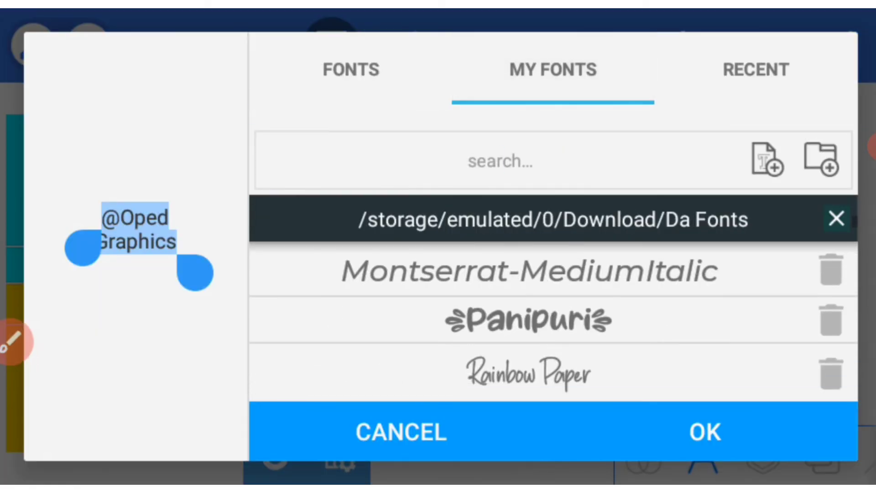
scroll(554, 322, up, 1)
scroll(554, 322, down, 3)
scroll(553, 321, up, 2)
scroll(553, 322, down, 2)
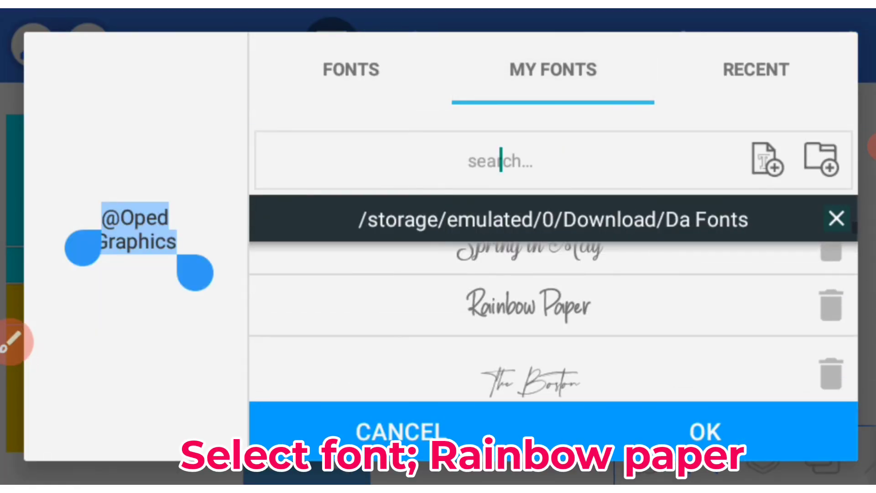
scroll(553, 322, up, 1)
click(528, 351)
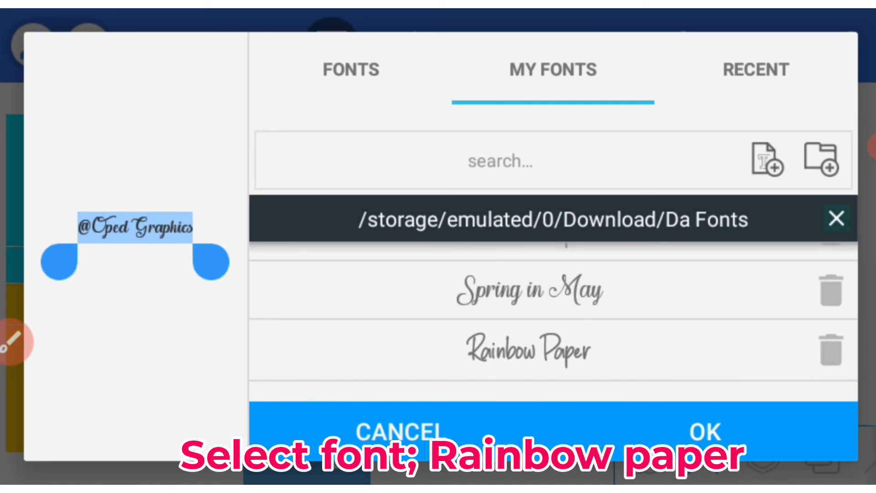
click(706, 431)
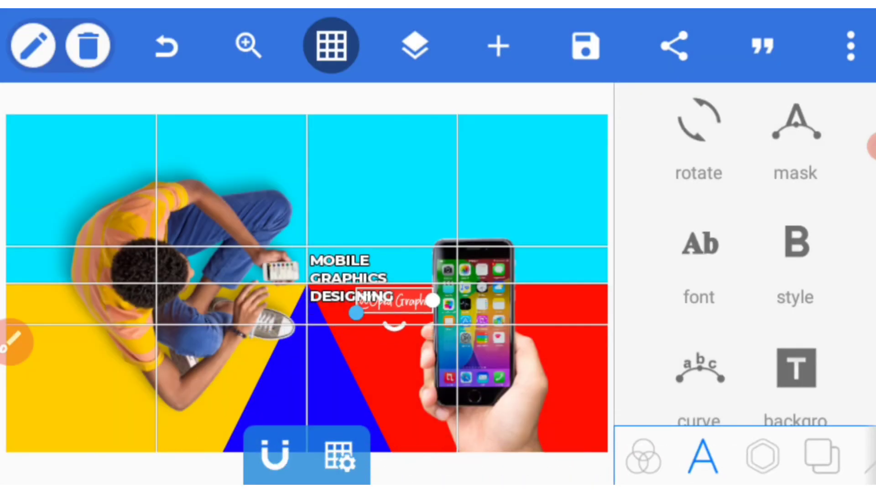
scroll(746, 274, down, 3)
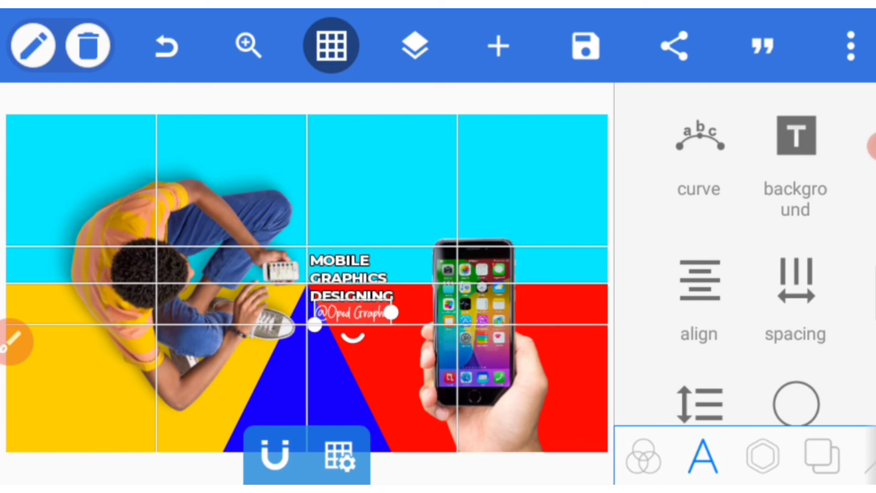
scroll(746, 274, up, 2)
scroll(746, 274, up, 3)
scroll(747, 273, up, 5)
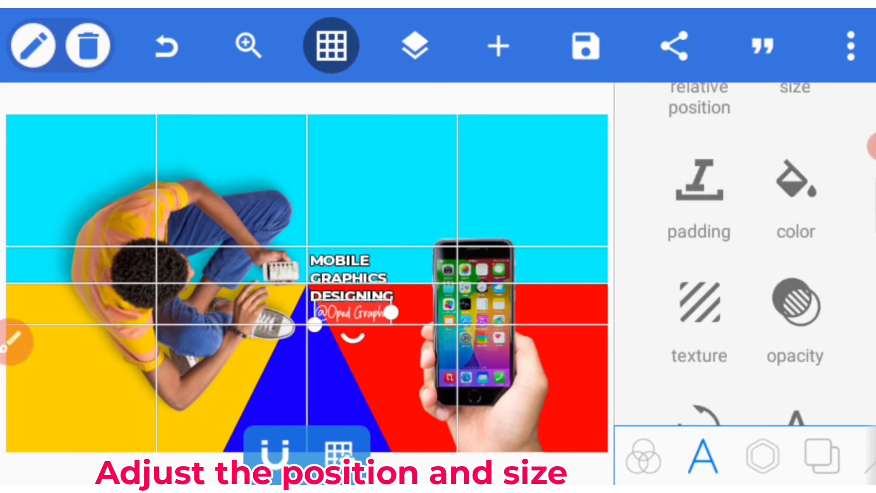
scroll(746, 274, up, 3)
Step: Position the handle under the title, deselect it with the grid hidden, and show save options
click(796, 255)
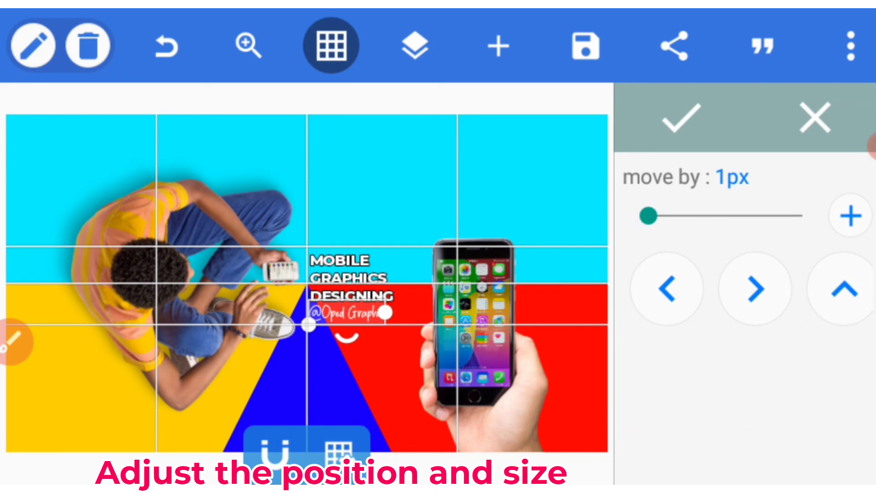
click(683, 119)
click(332, 46)
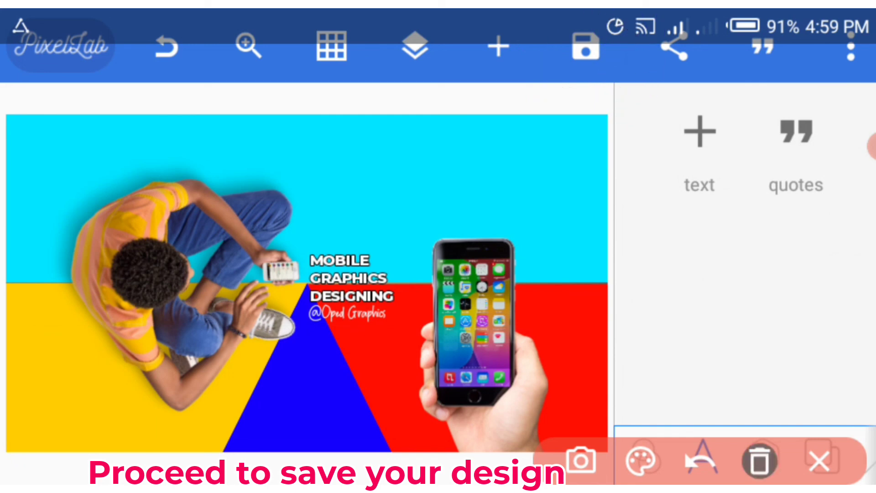
click(586, 46)
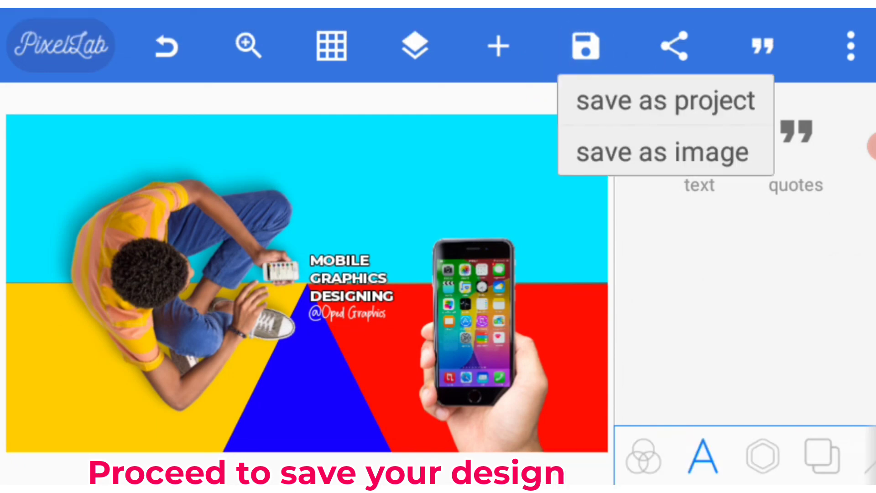